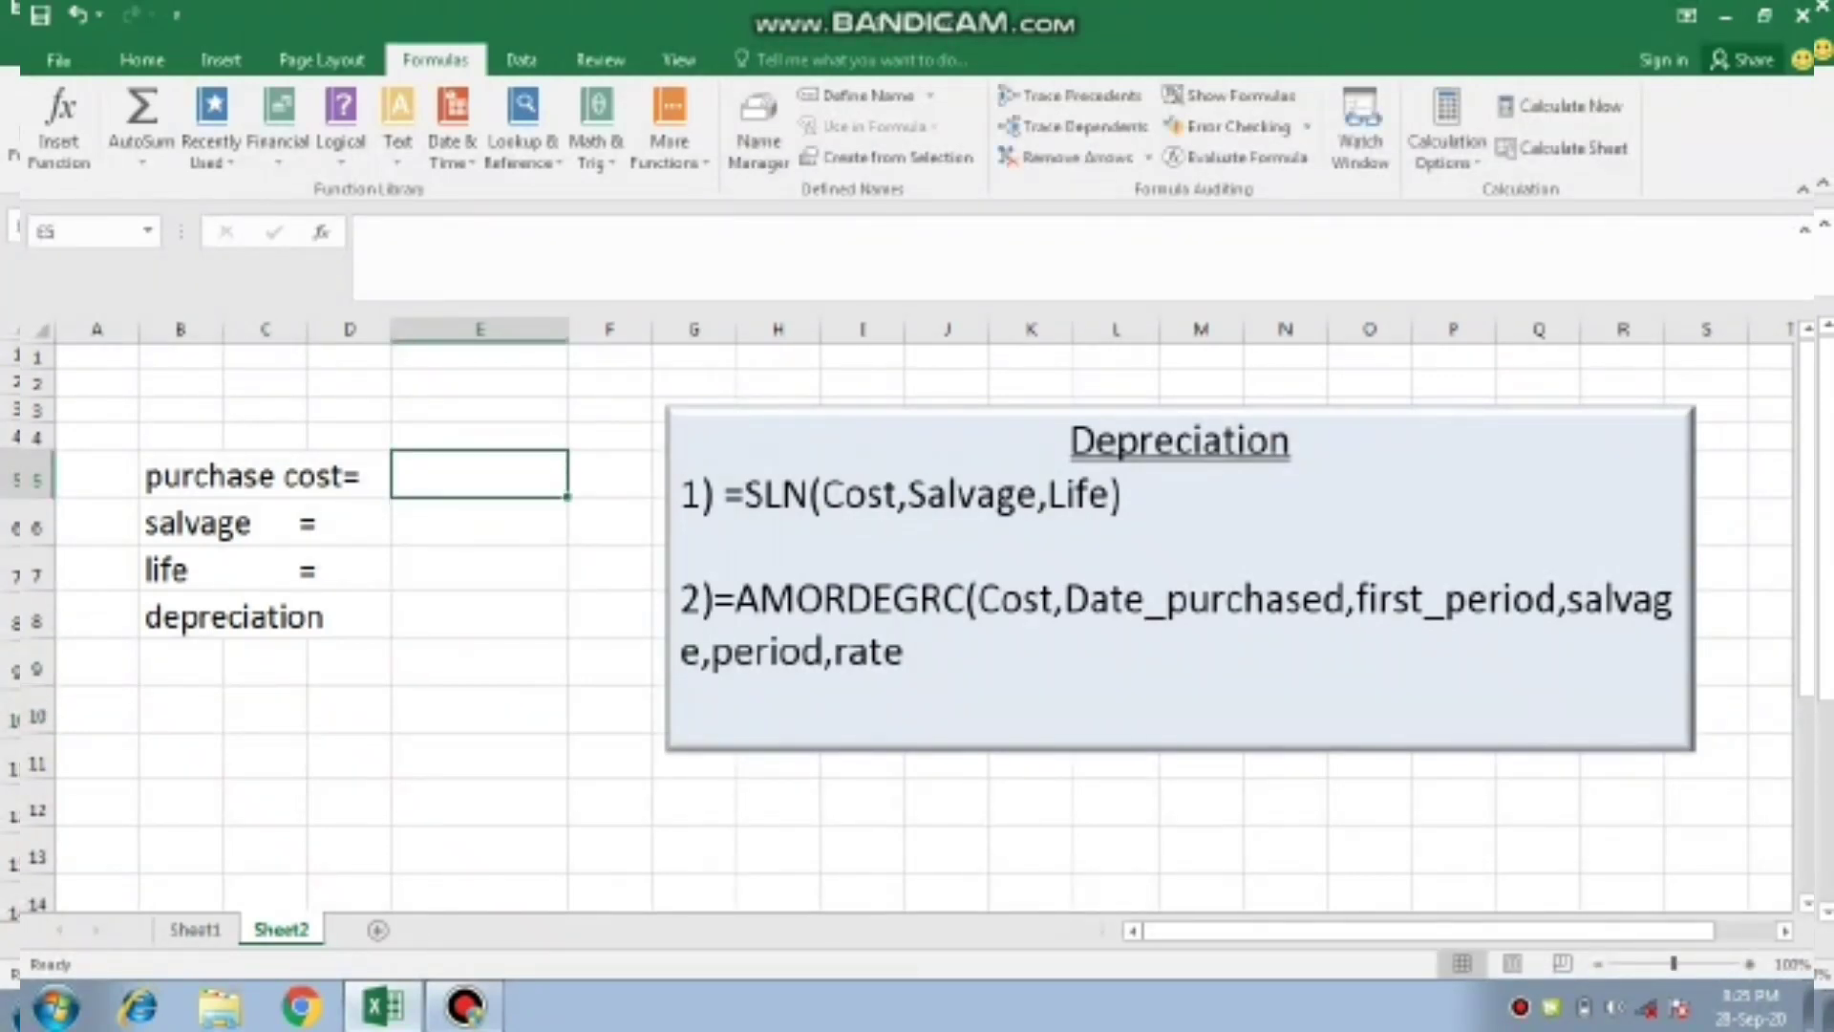
Enter a purchase cost of 40000, a salvage value of 10000 and a life of 5 in cells E5 to E7
type("40000")
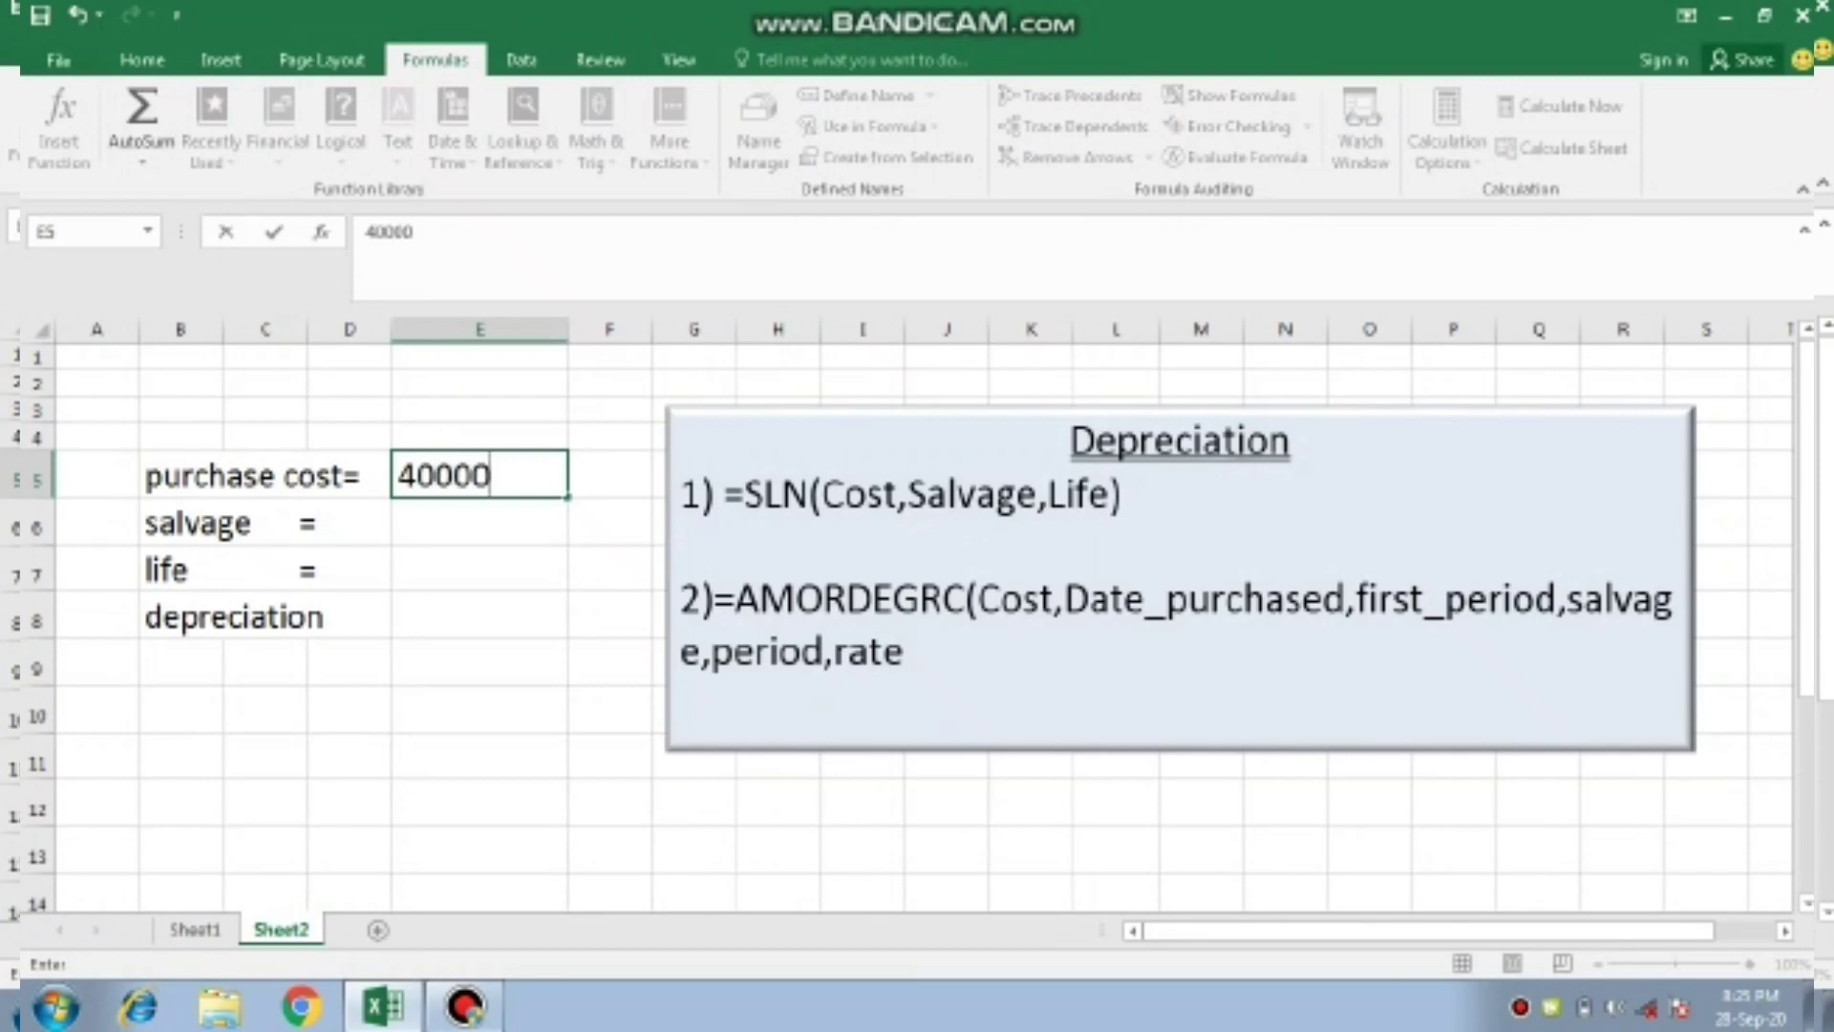
key("Return")
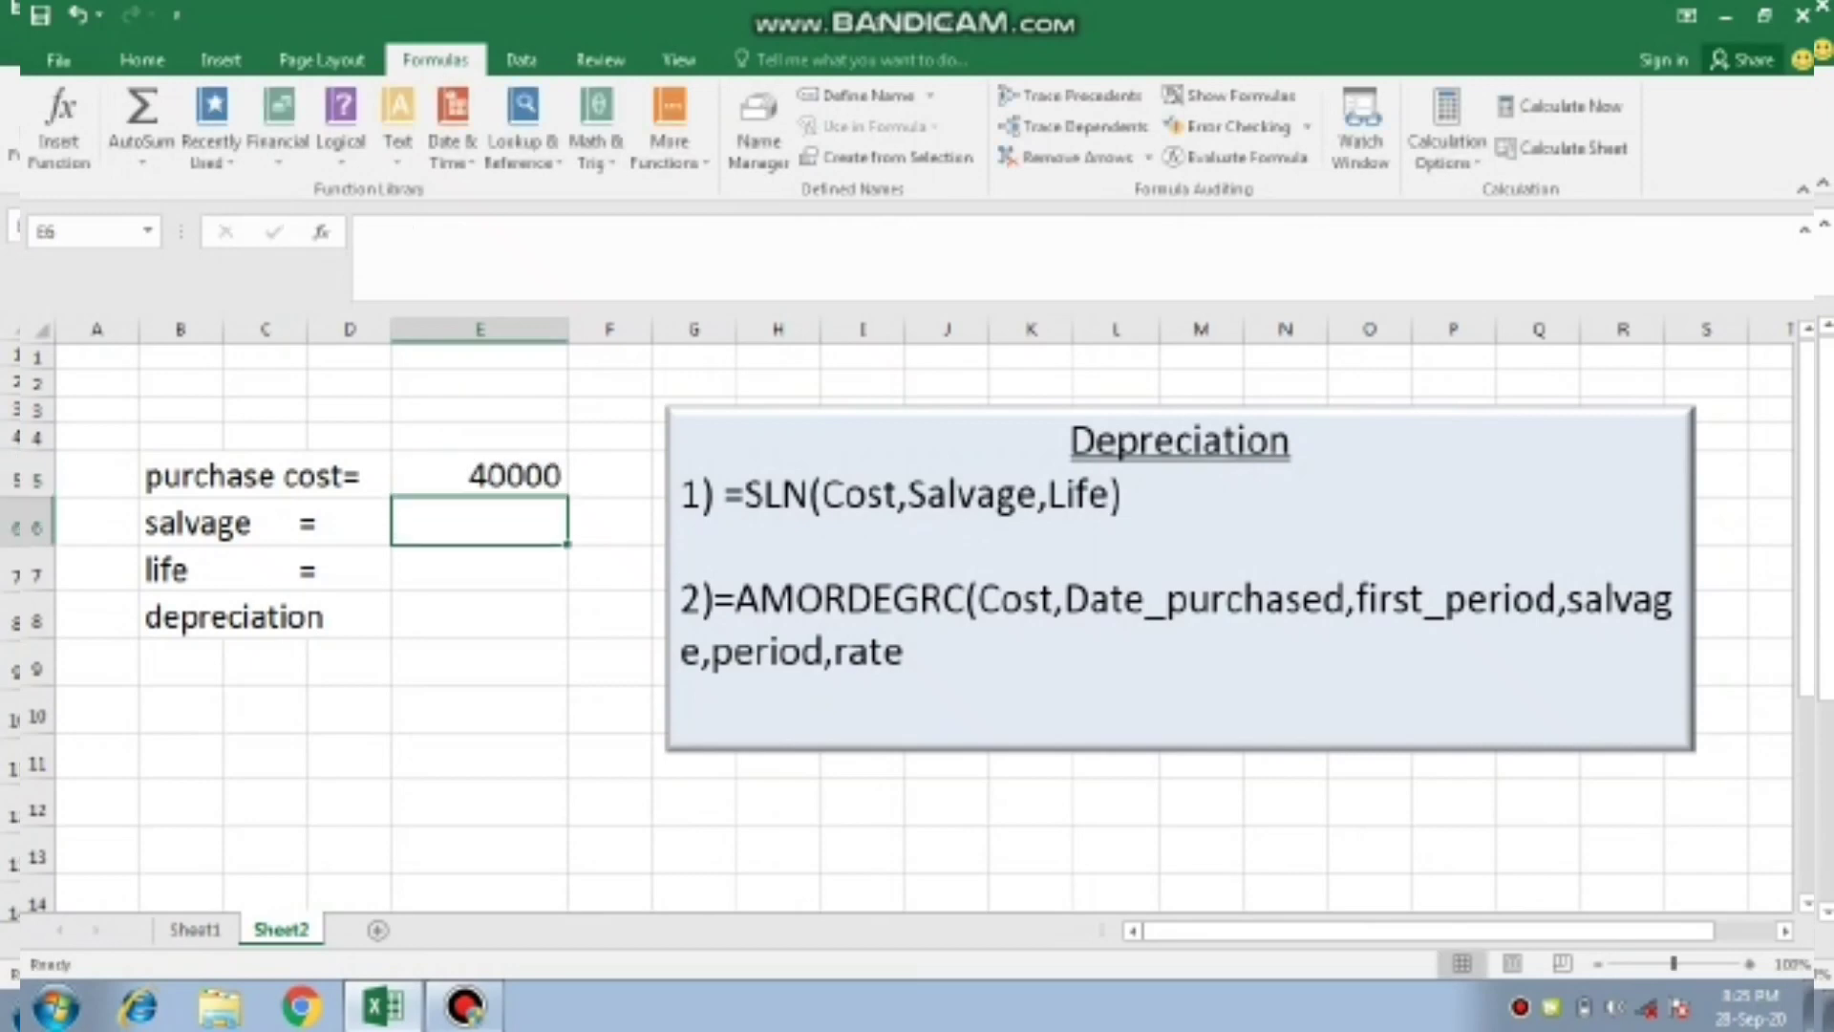
type("10000")
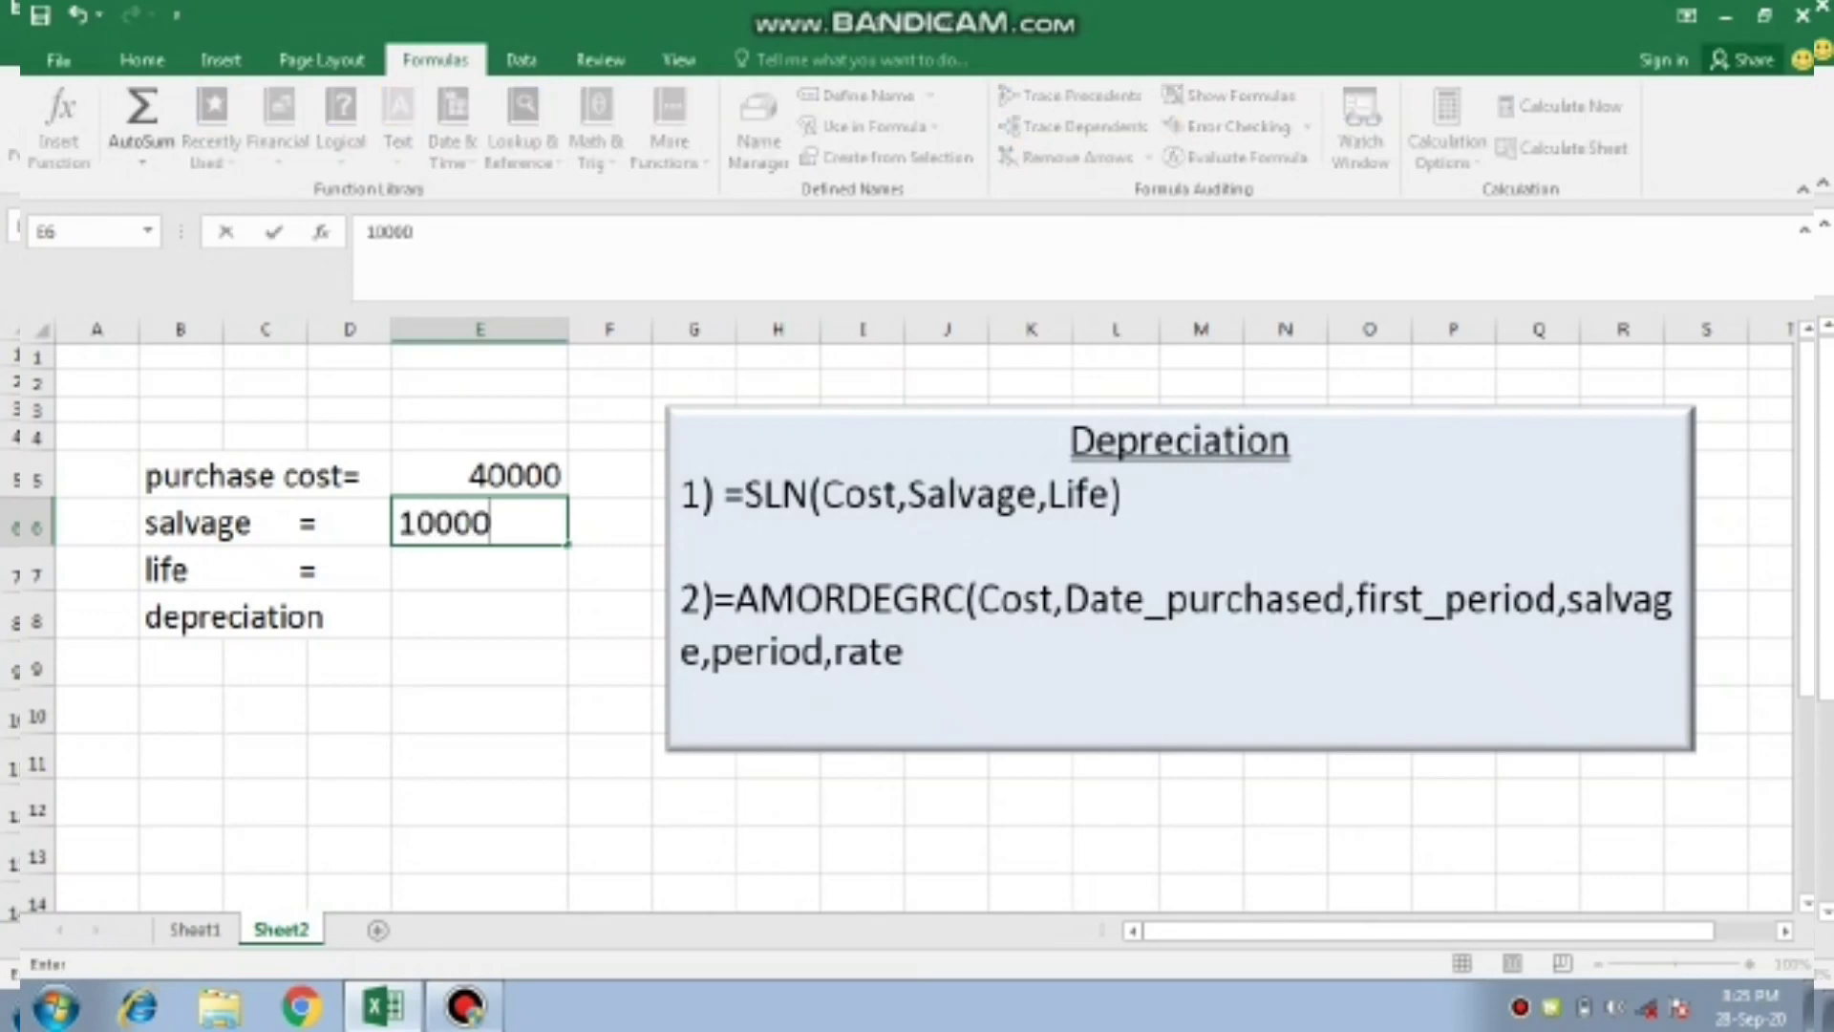
key("Return")
type("5")
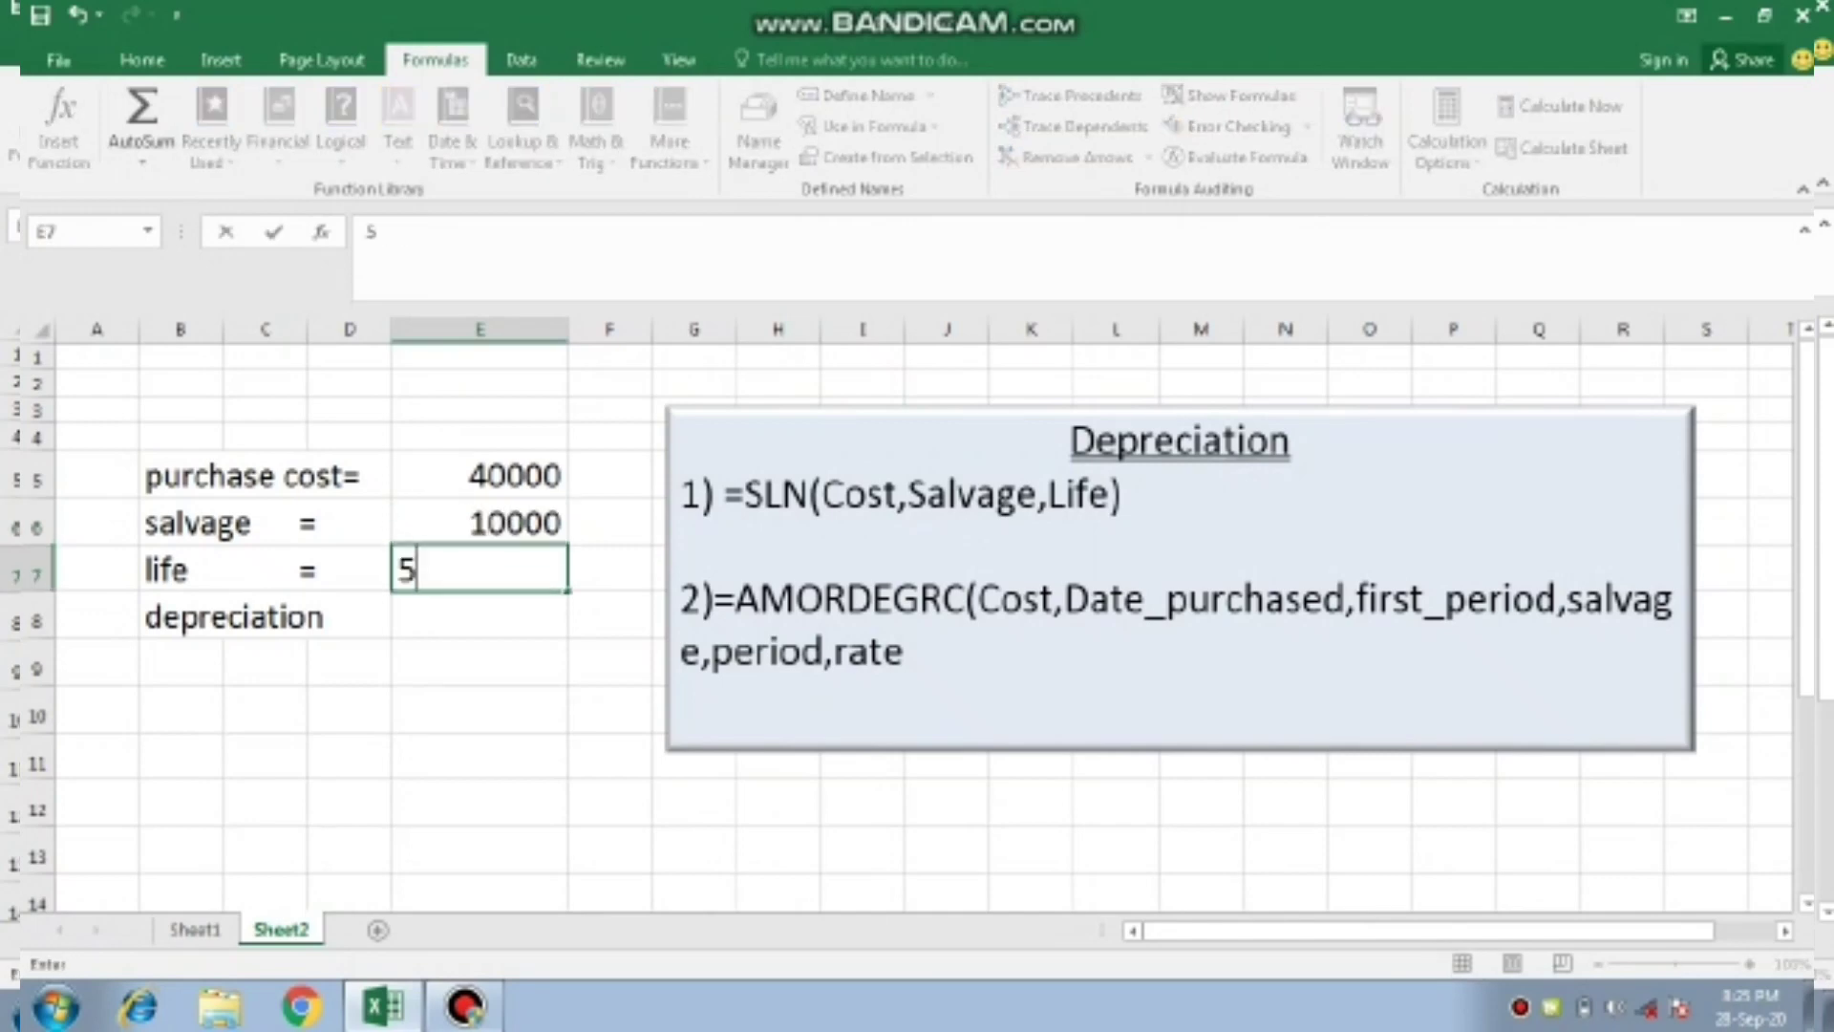
key("Return")
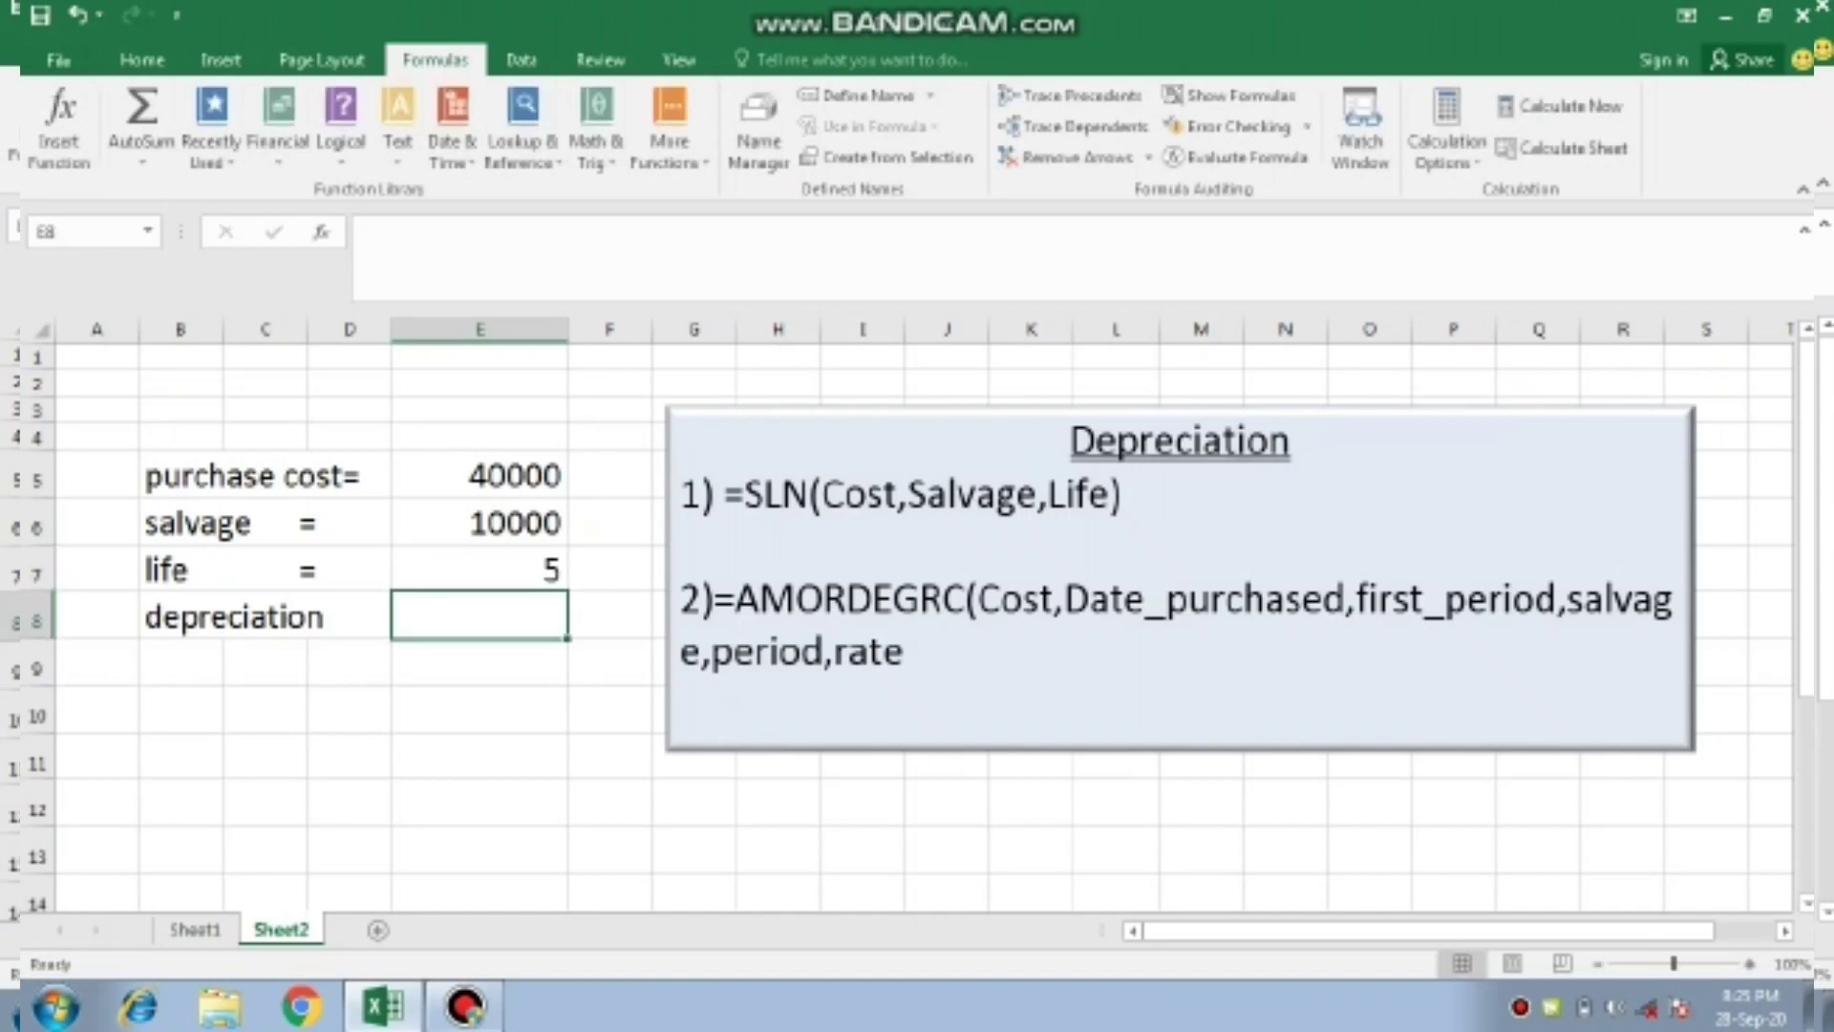
Calculate the straight-line depreciation in cell E8 with the formula =SLN(E5,E6,E7)
type("=")
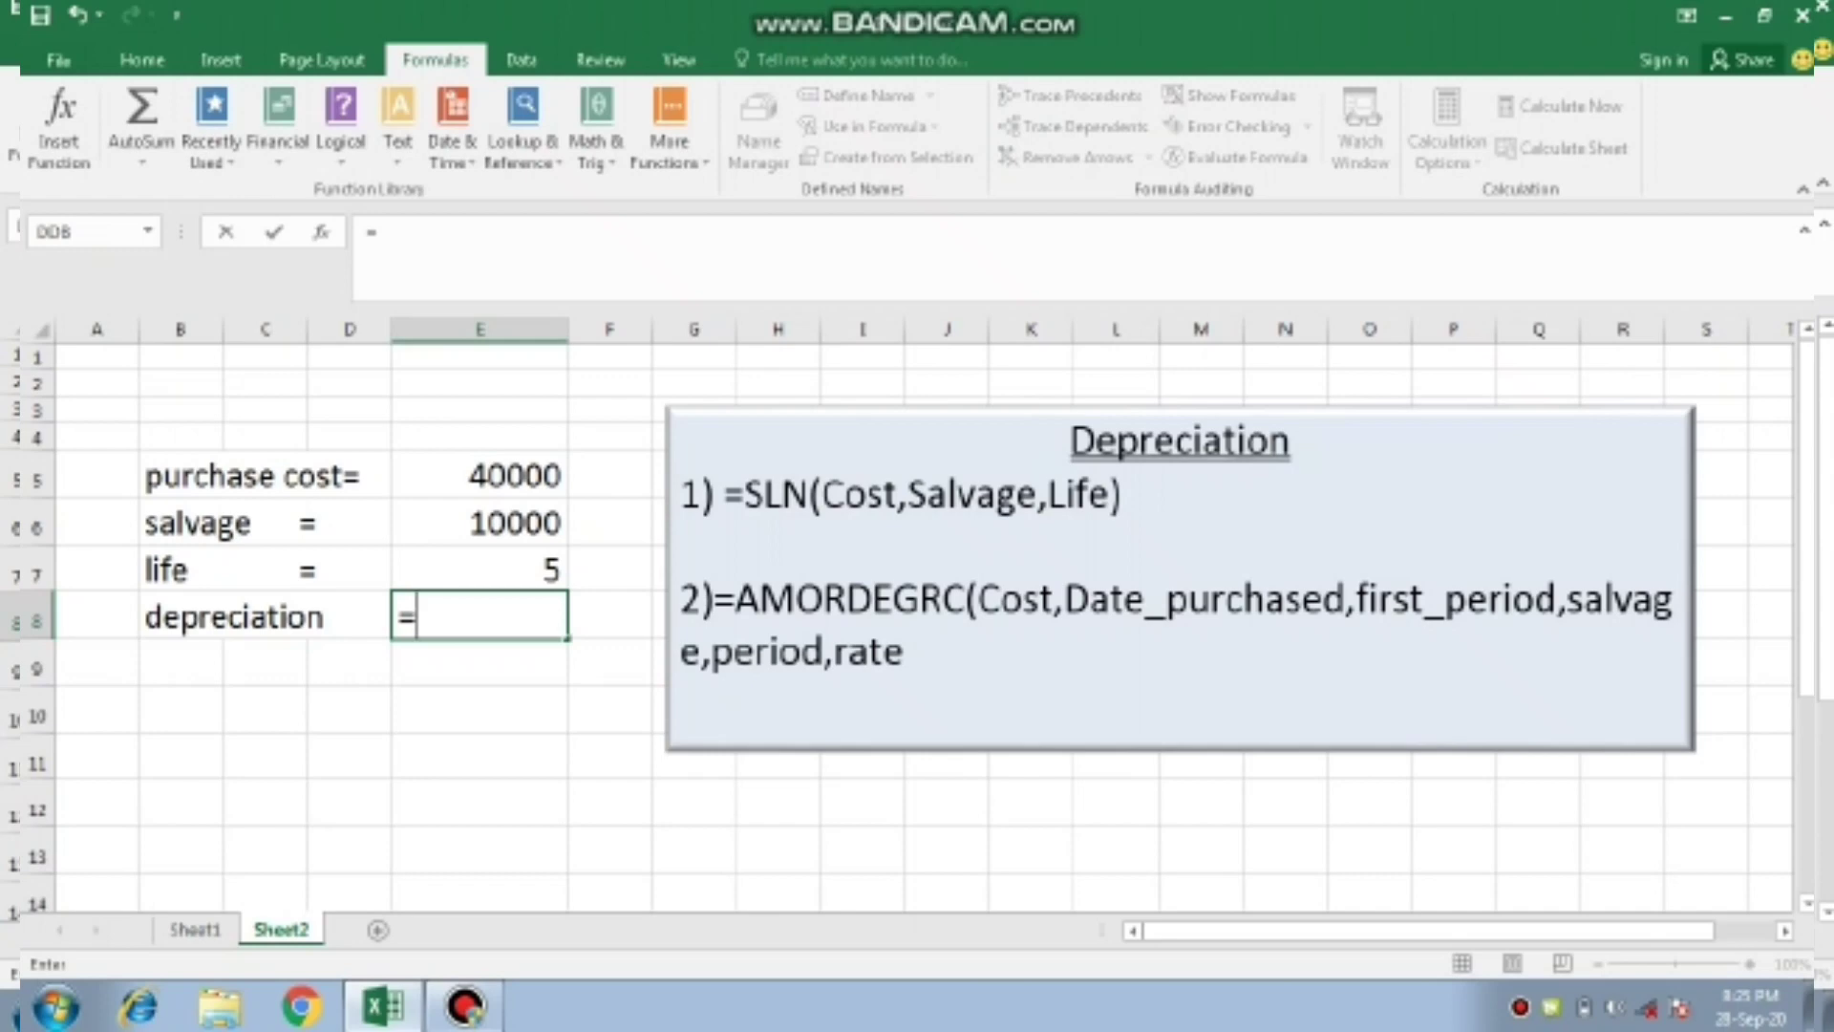
type("S")
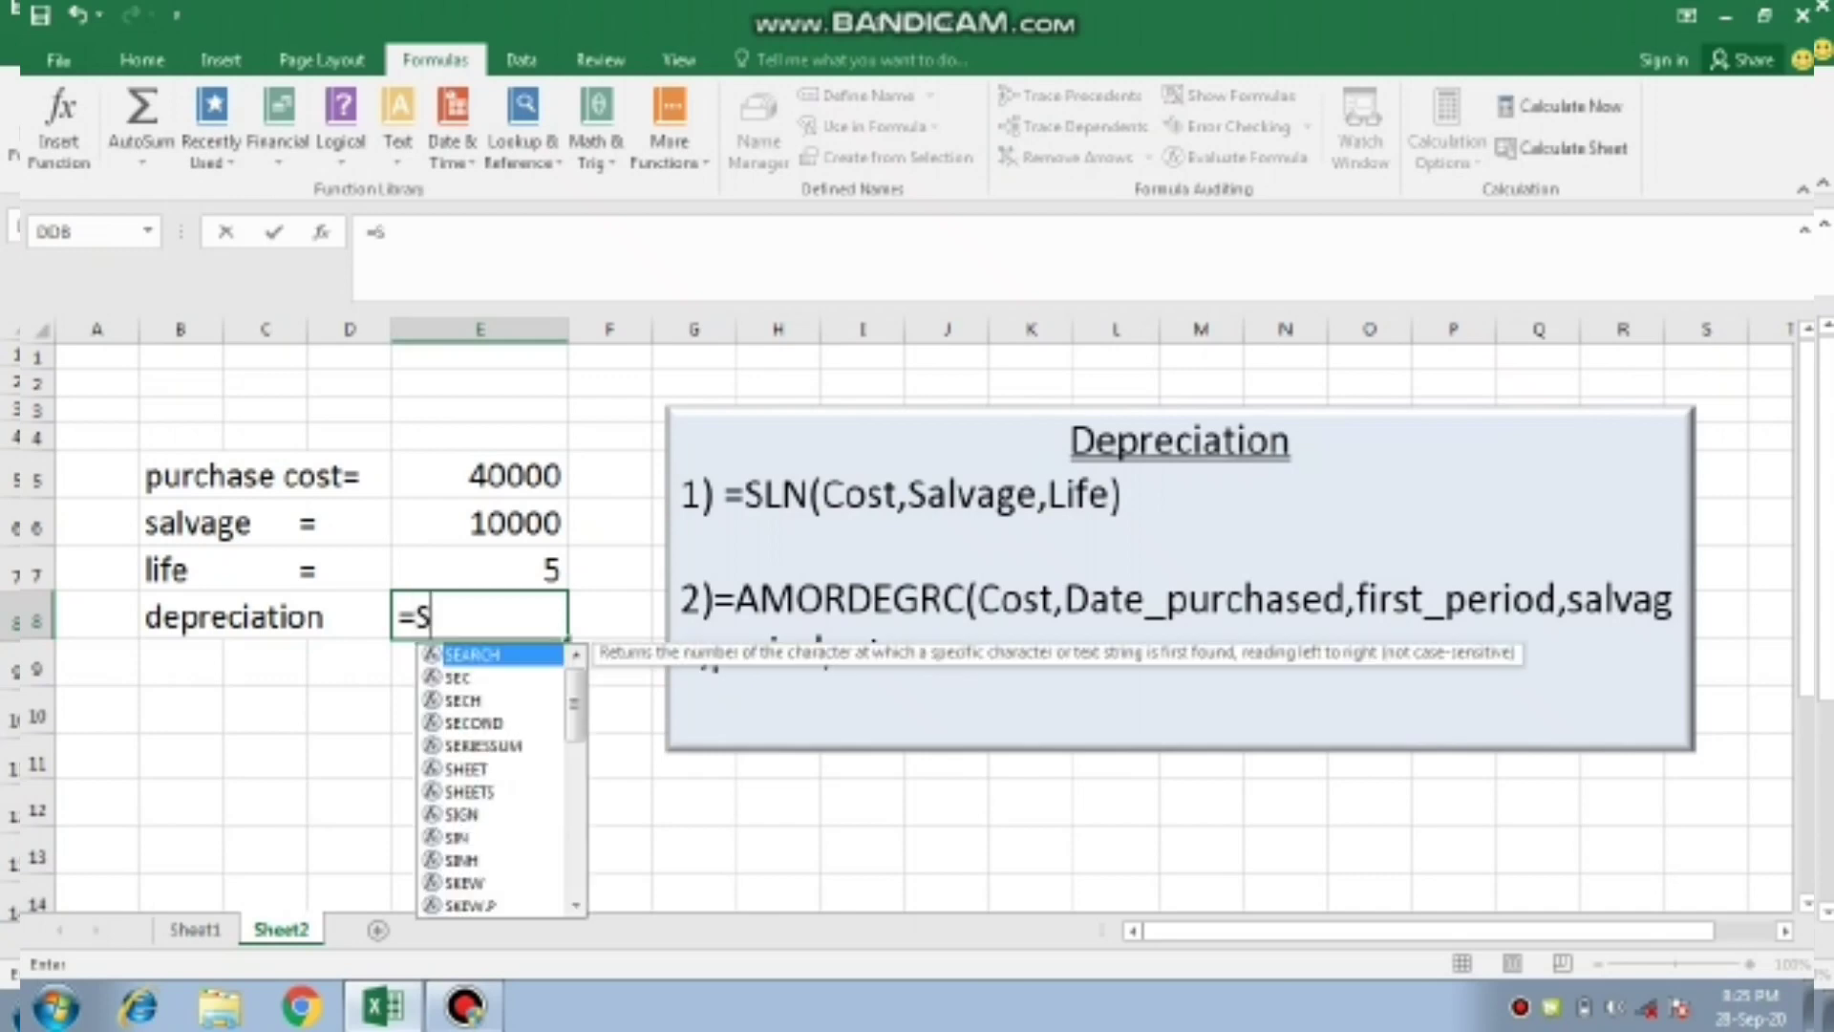
type("LN(")
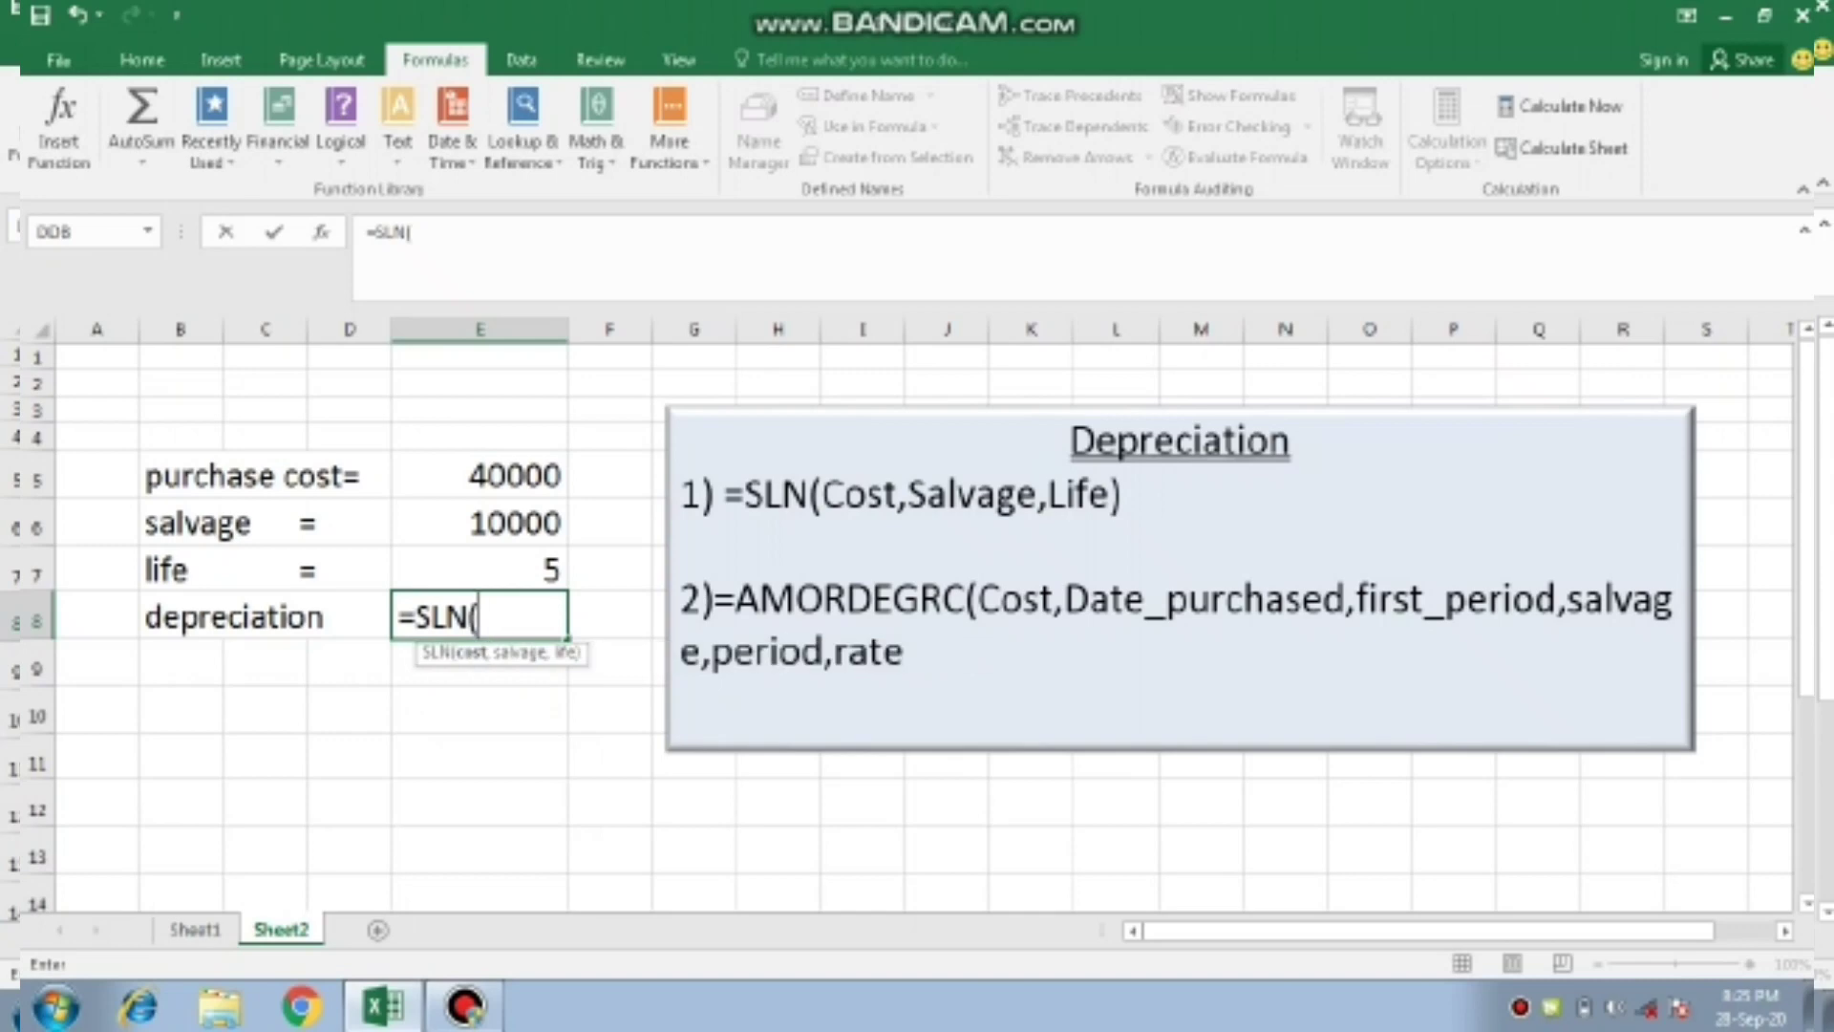
left_click(479, 476)
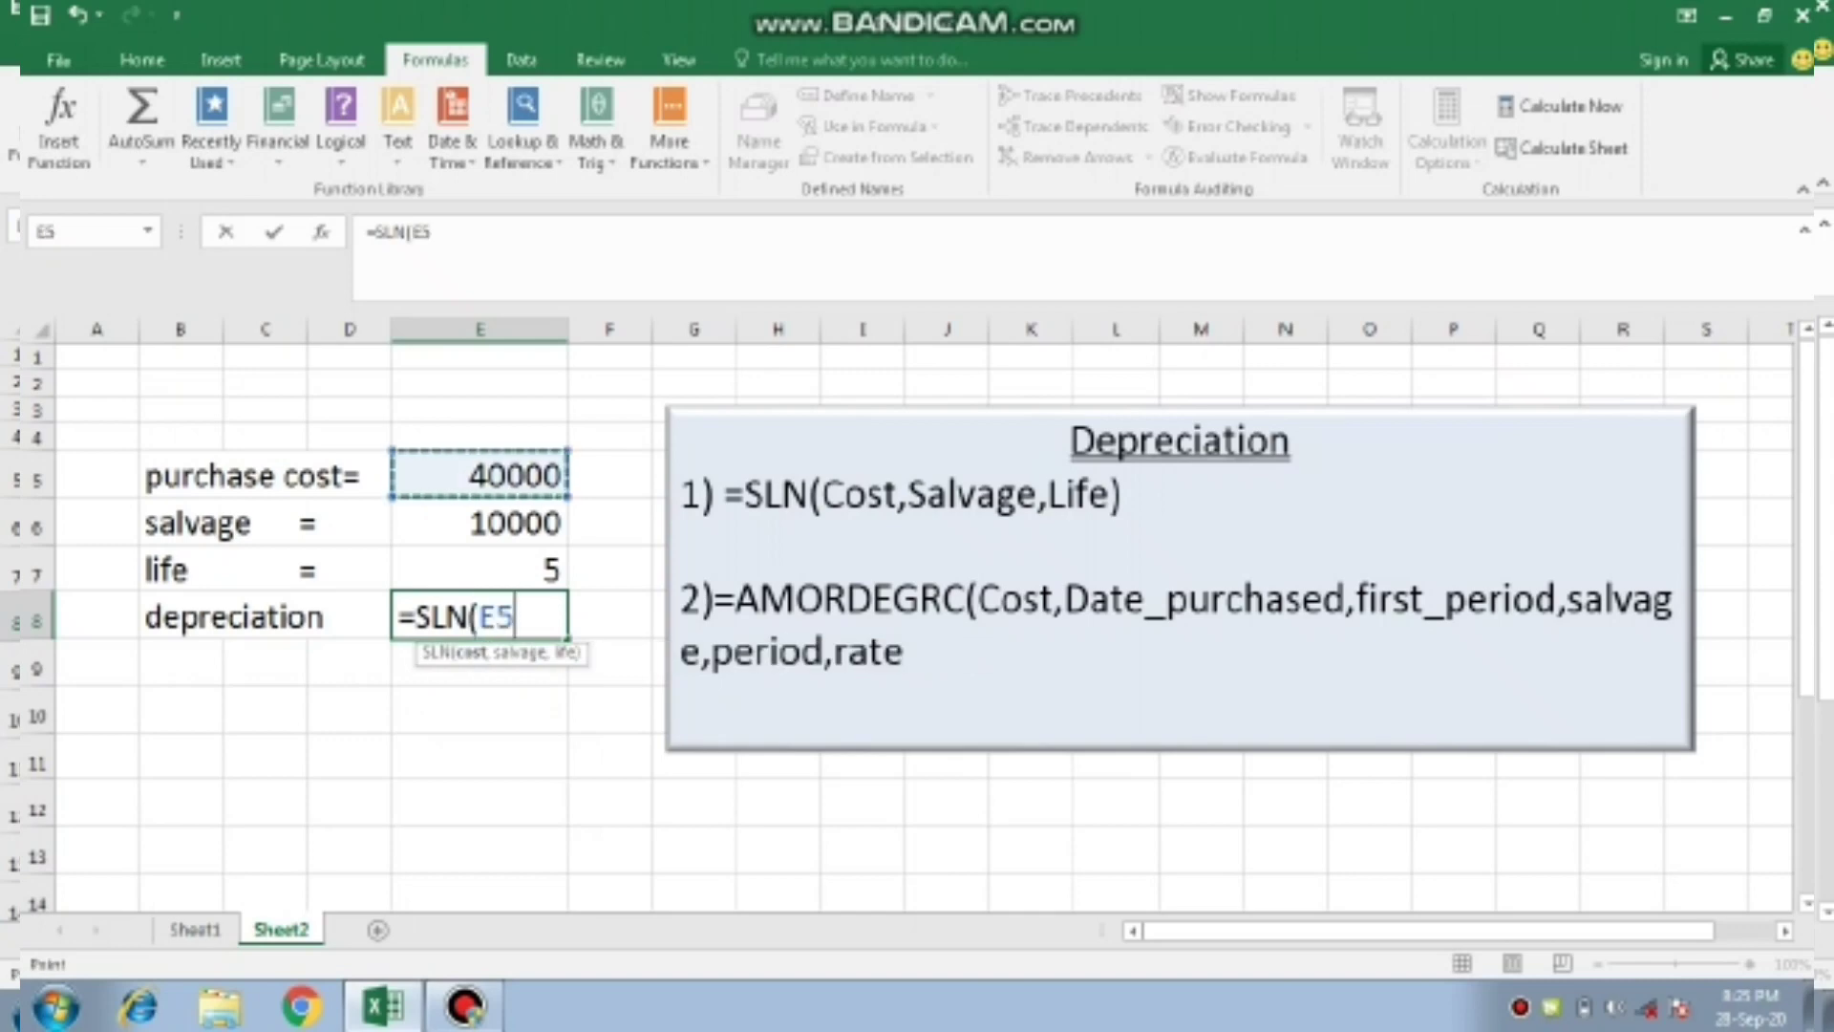
type(",")
left_click(480, 523)
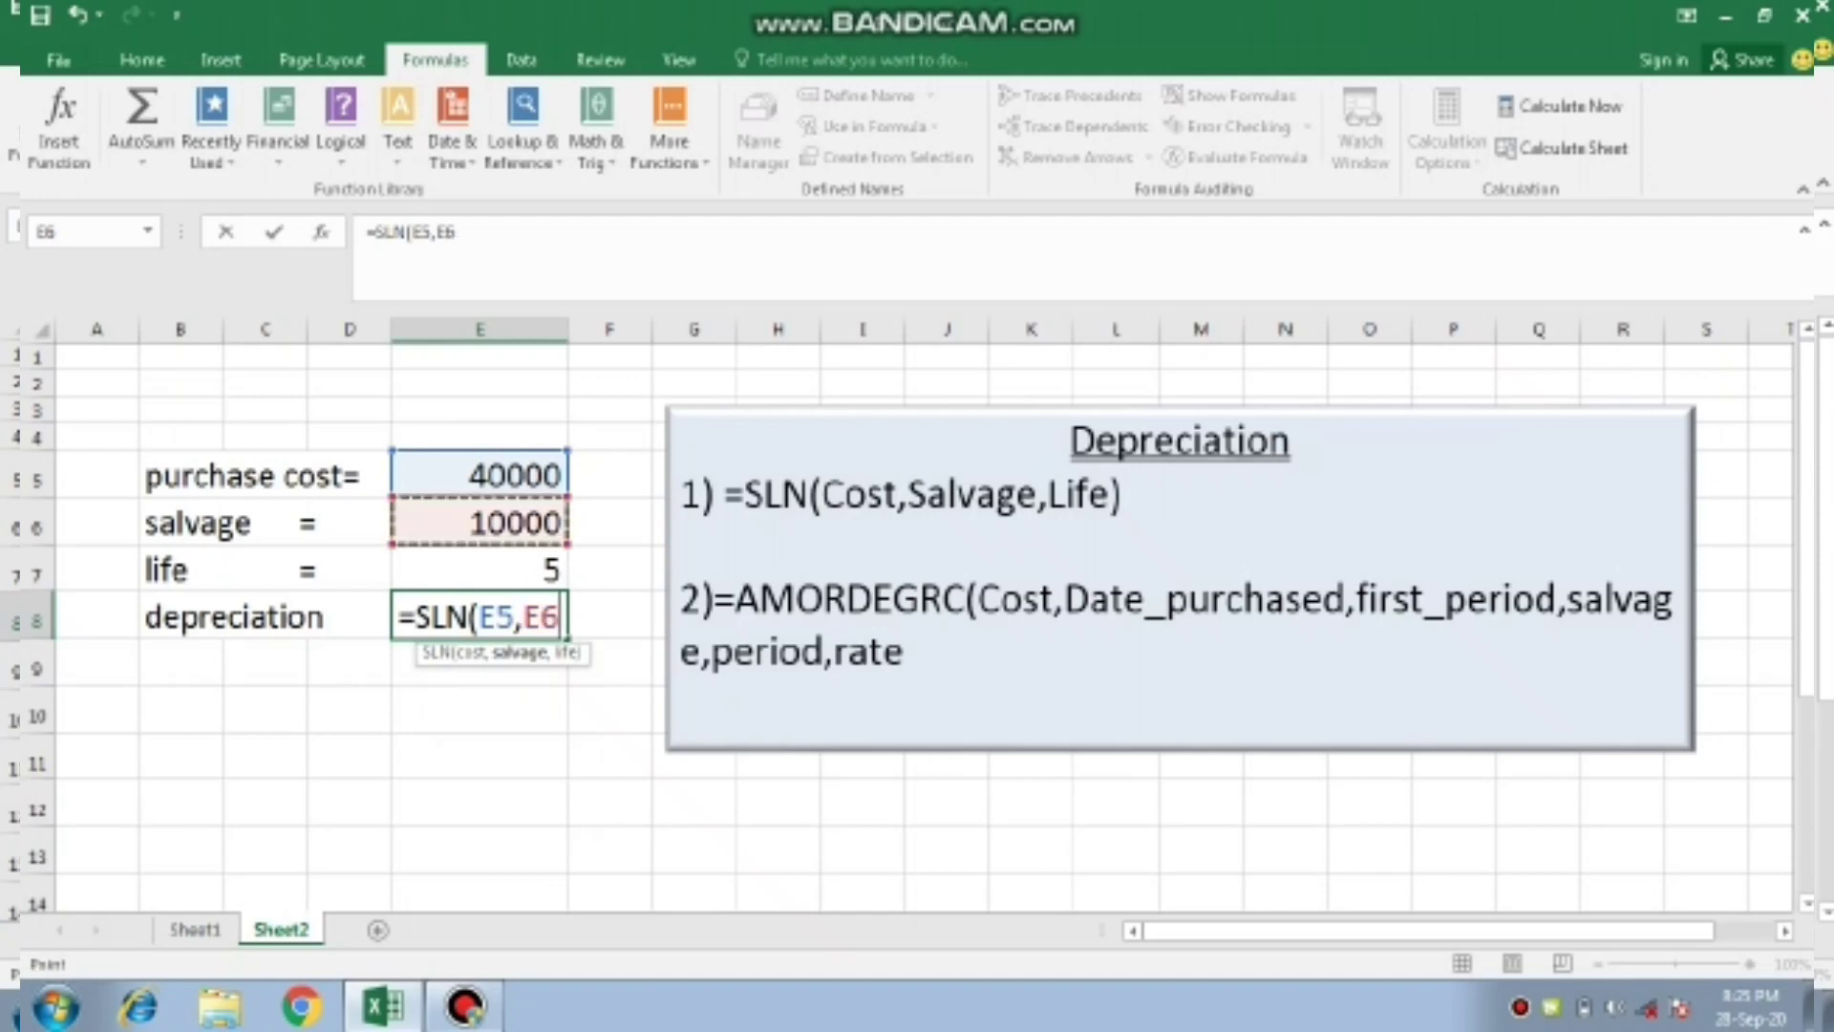
type(",")
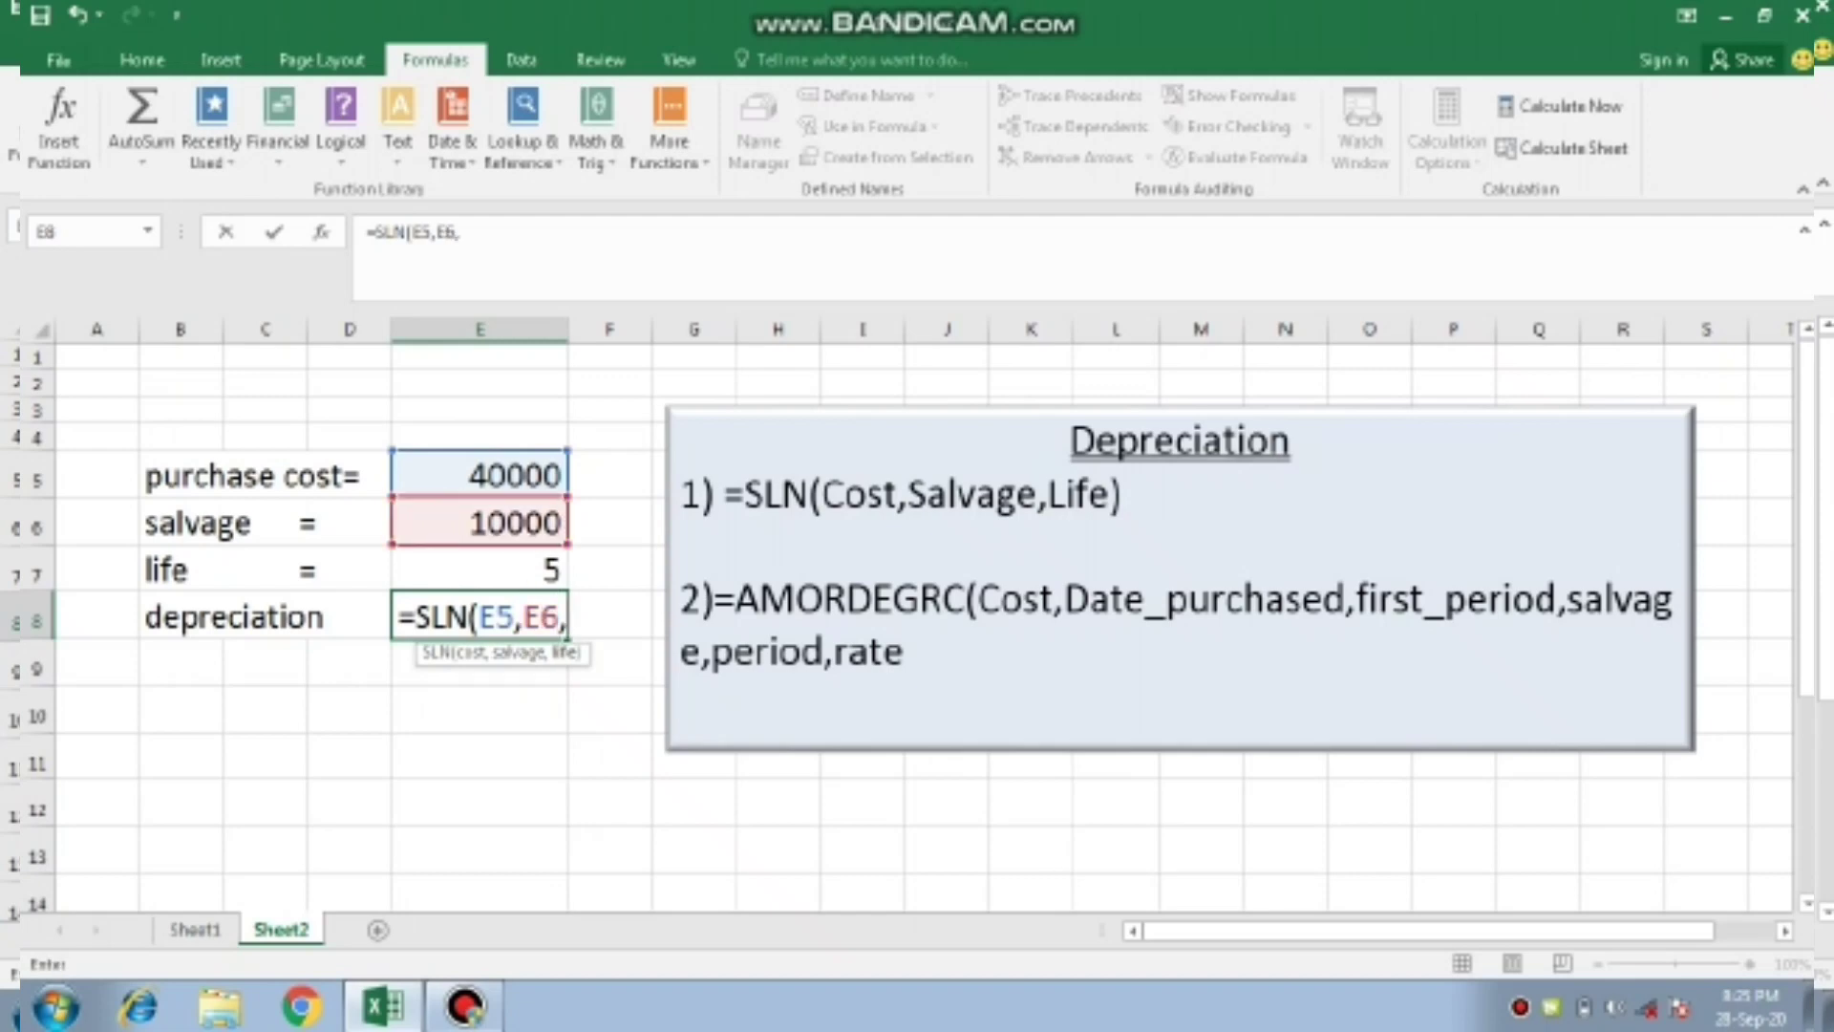
left_click(479, 570)
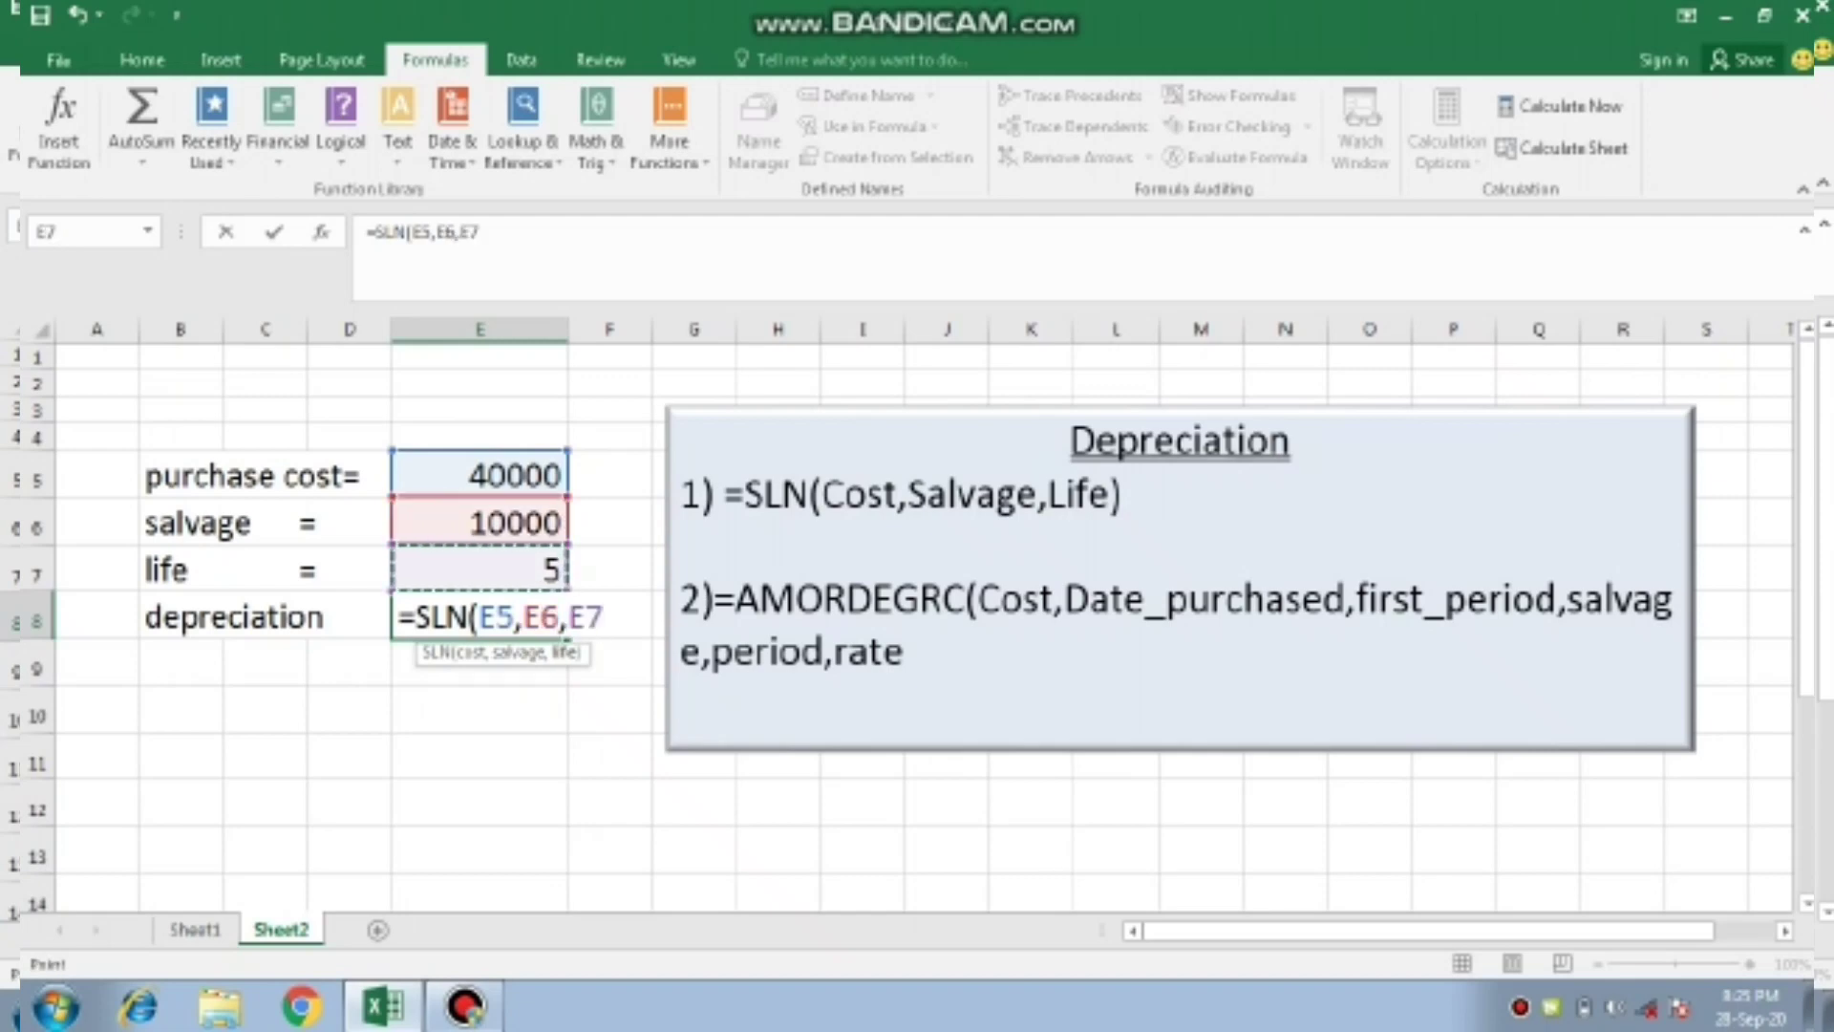
type(")")
key("Return")
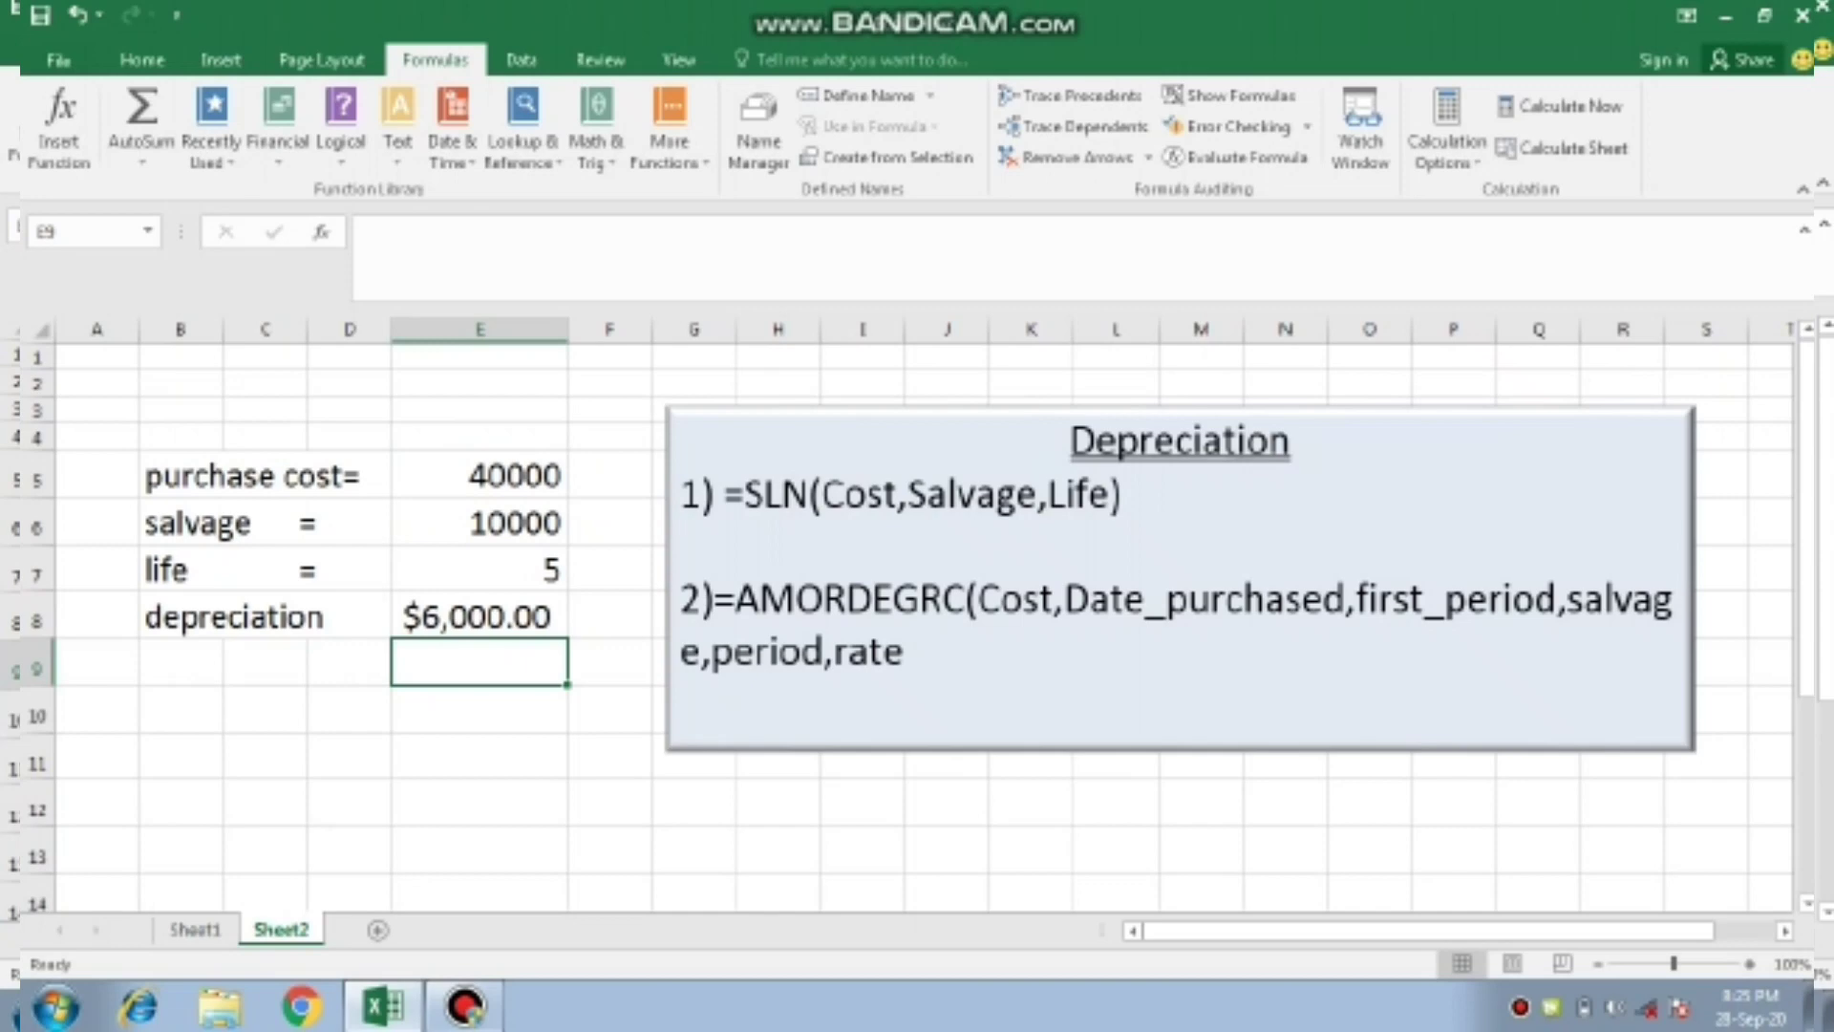
Calculate the asset's value after the first year in cell E10 with the formula =40000-6000
key("Down")
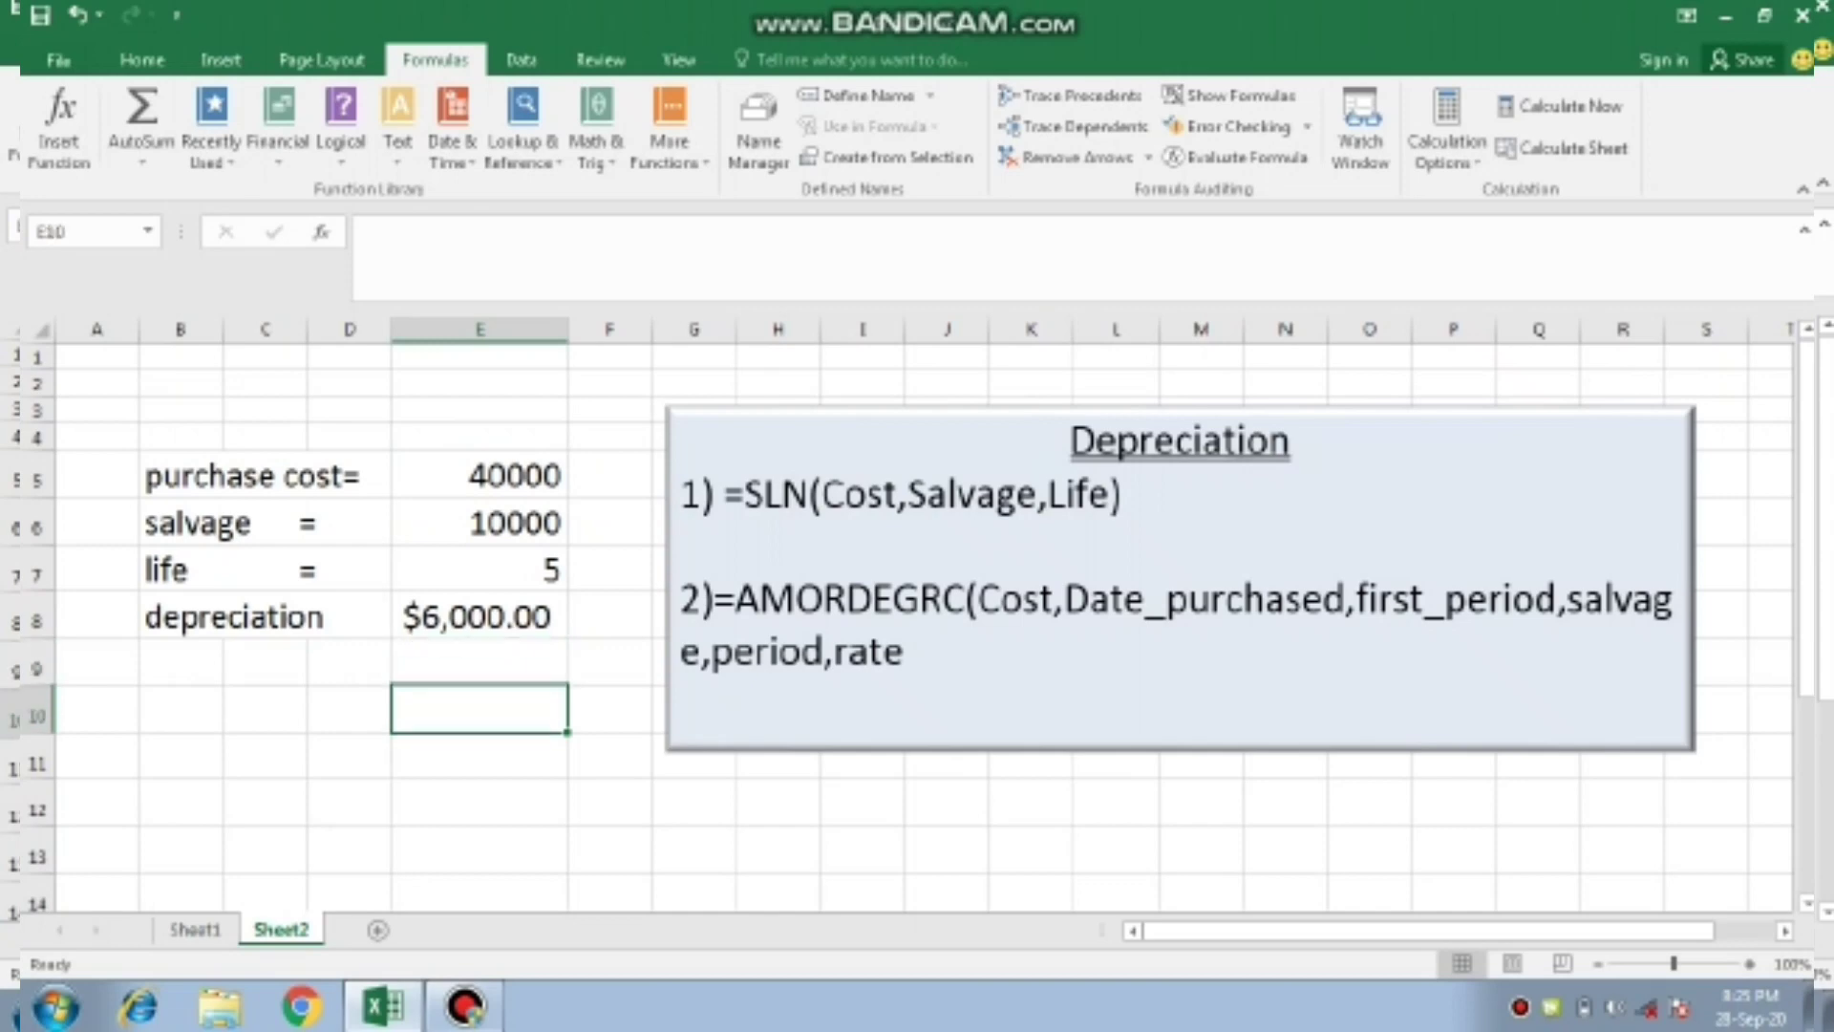
type("=40")
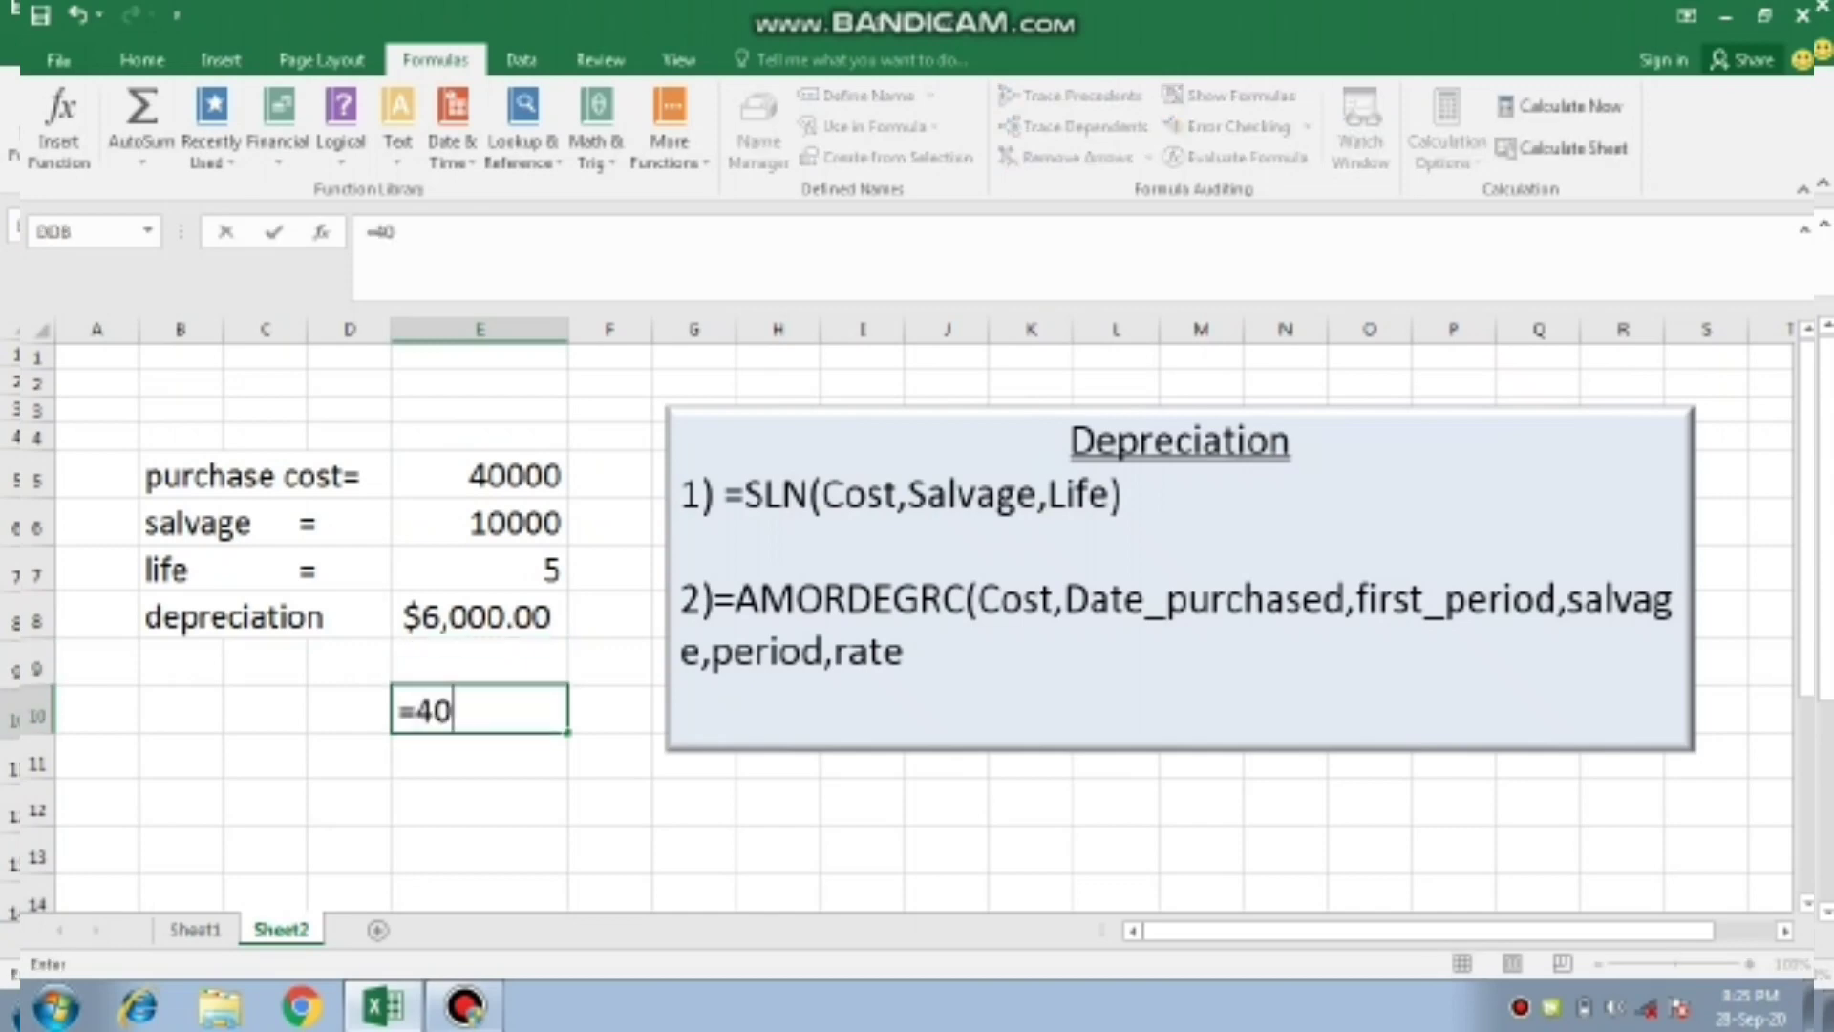
type("000-")
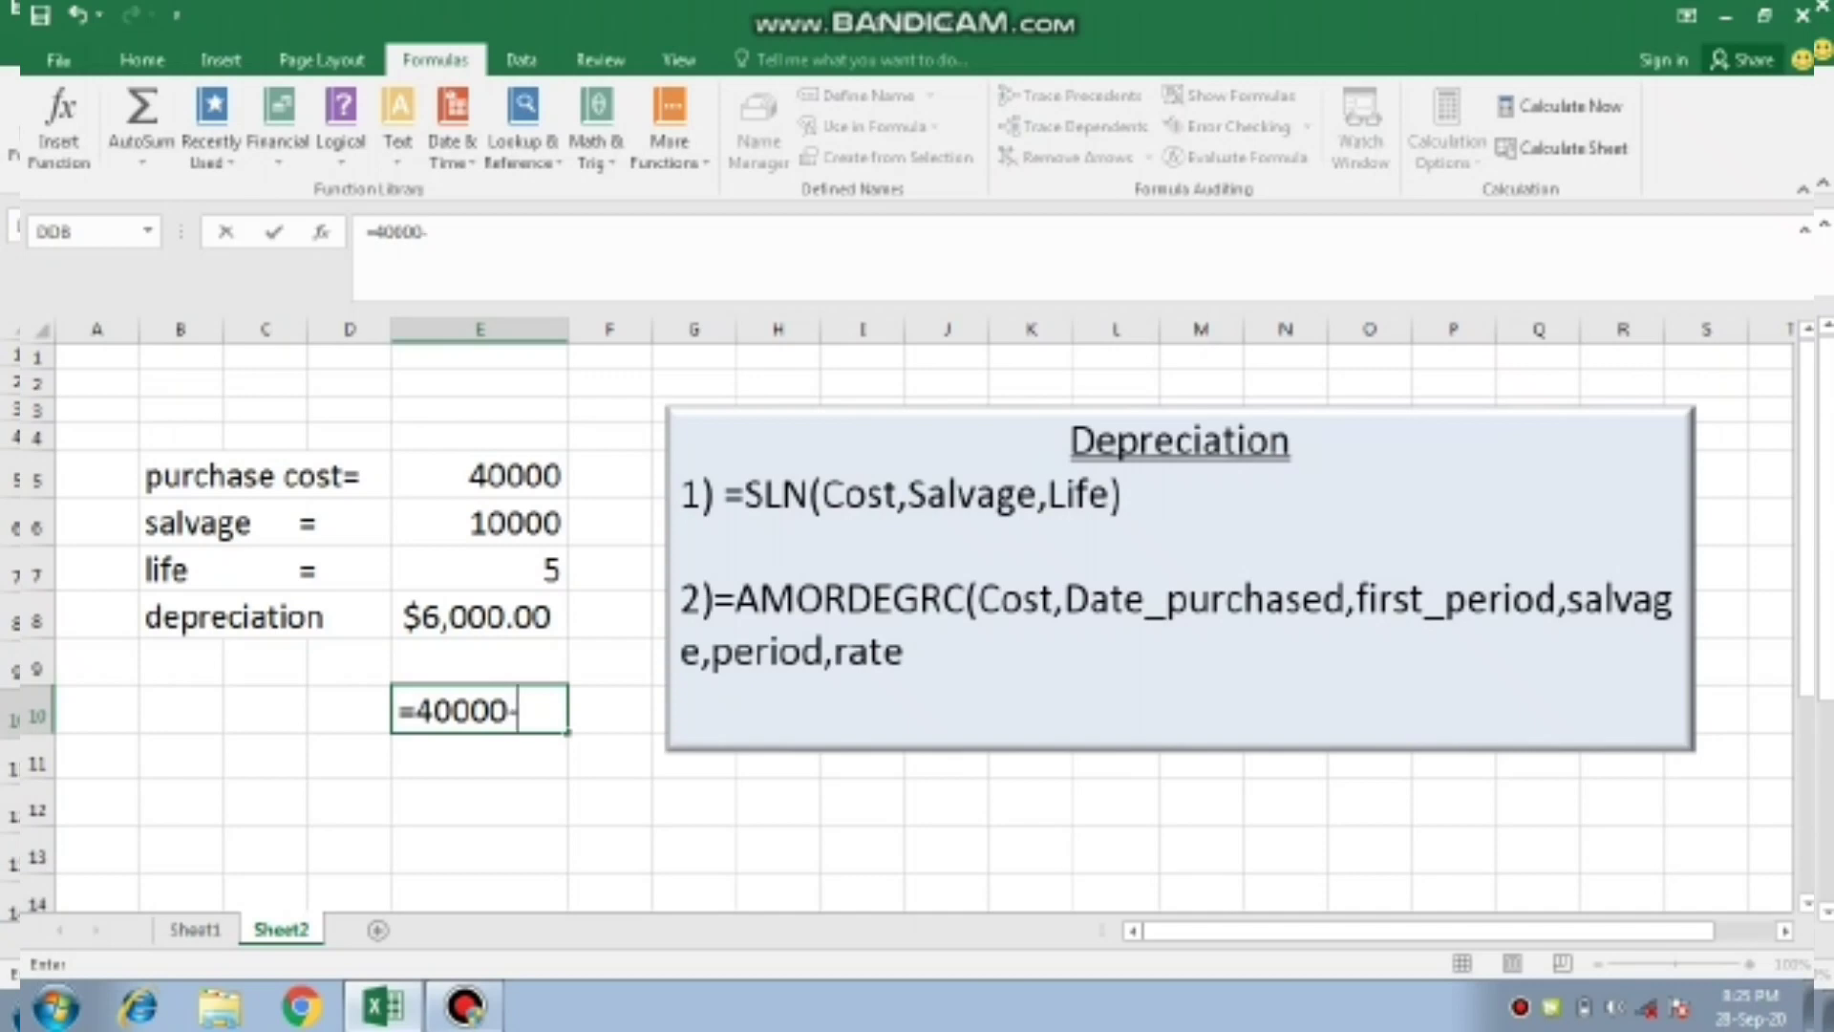
type("6000")
key("Return")
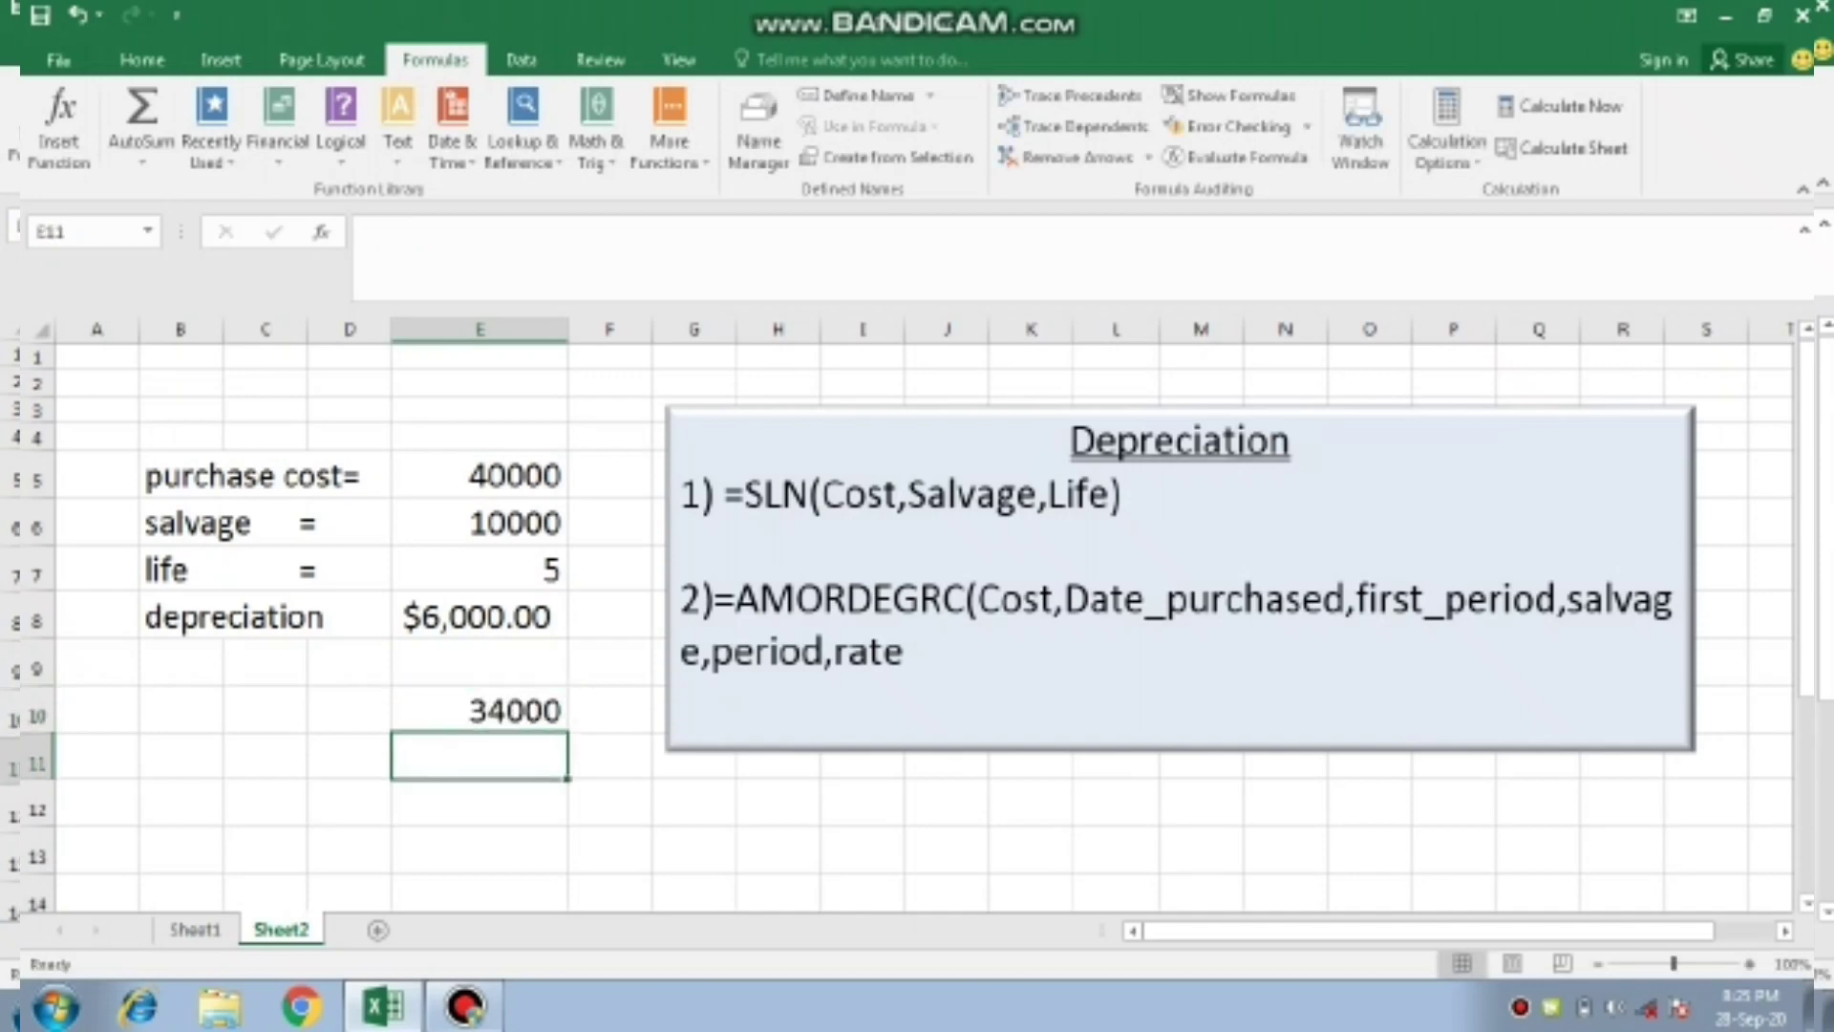
type("3400")
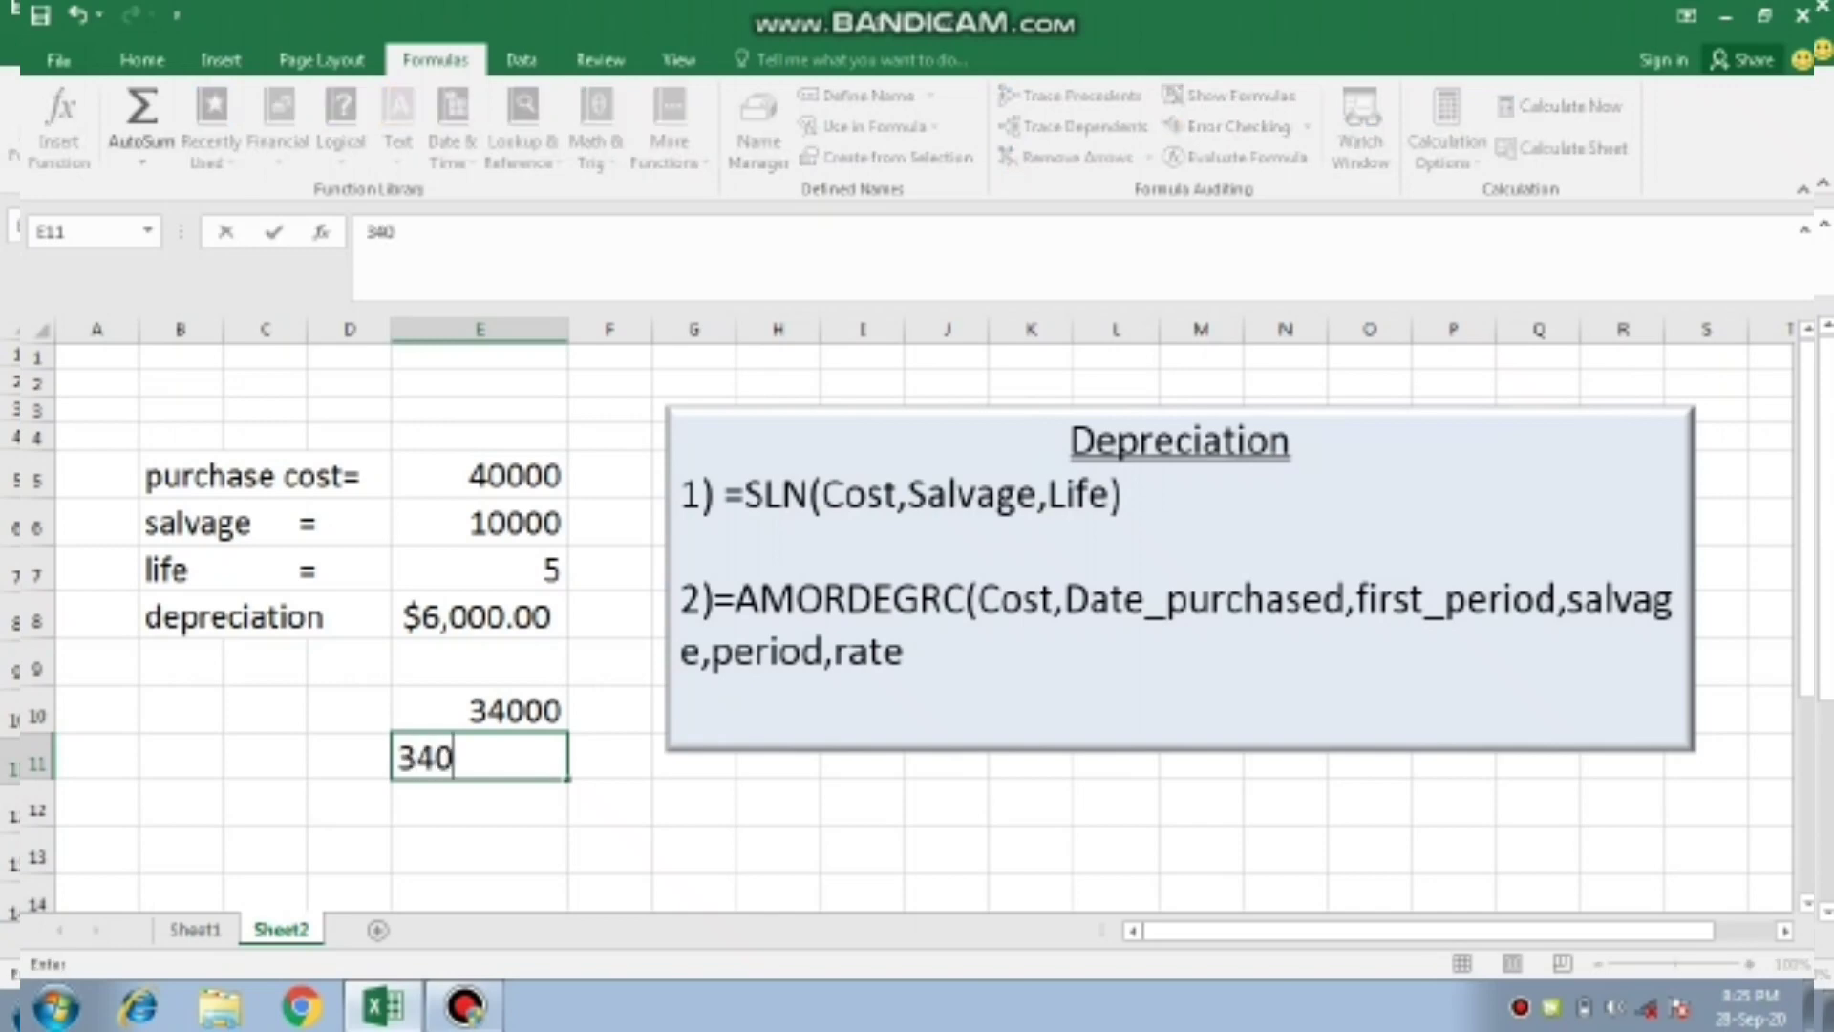
key("BackSpace")
key("BackSpace")
key("BackSpace")
key("BackSpace")
Calculate the second and third year values with =34000-6000 in cell E11 and =28000-6000 in cell E12
type("=")
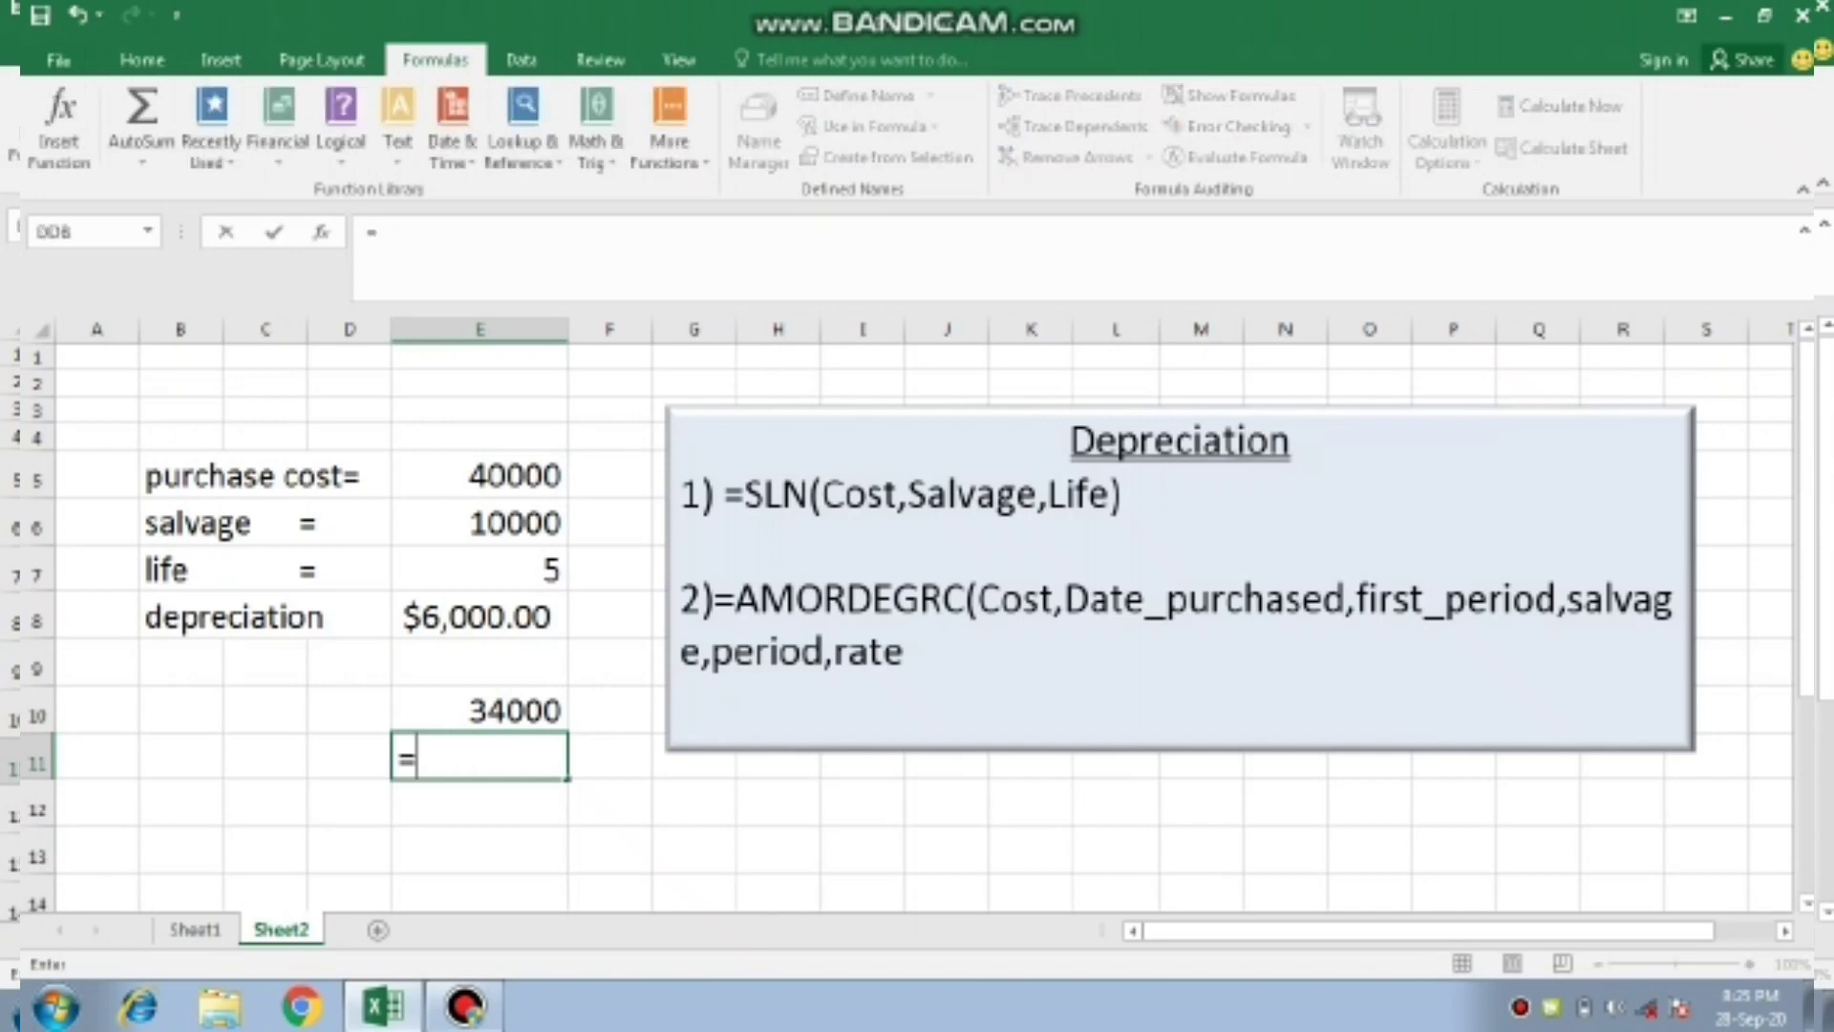
type("34000-")
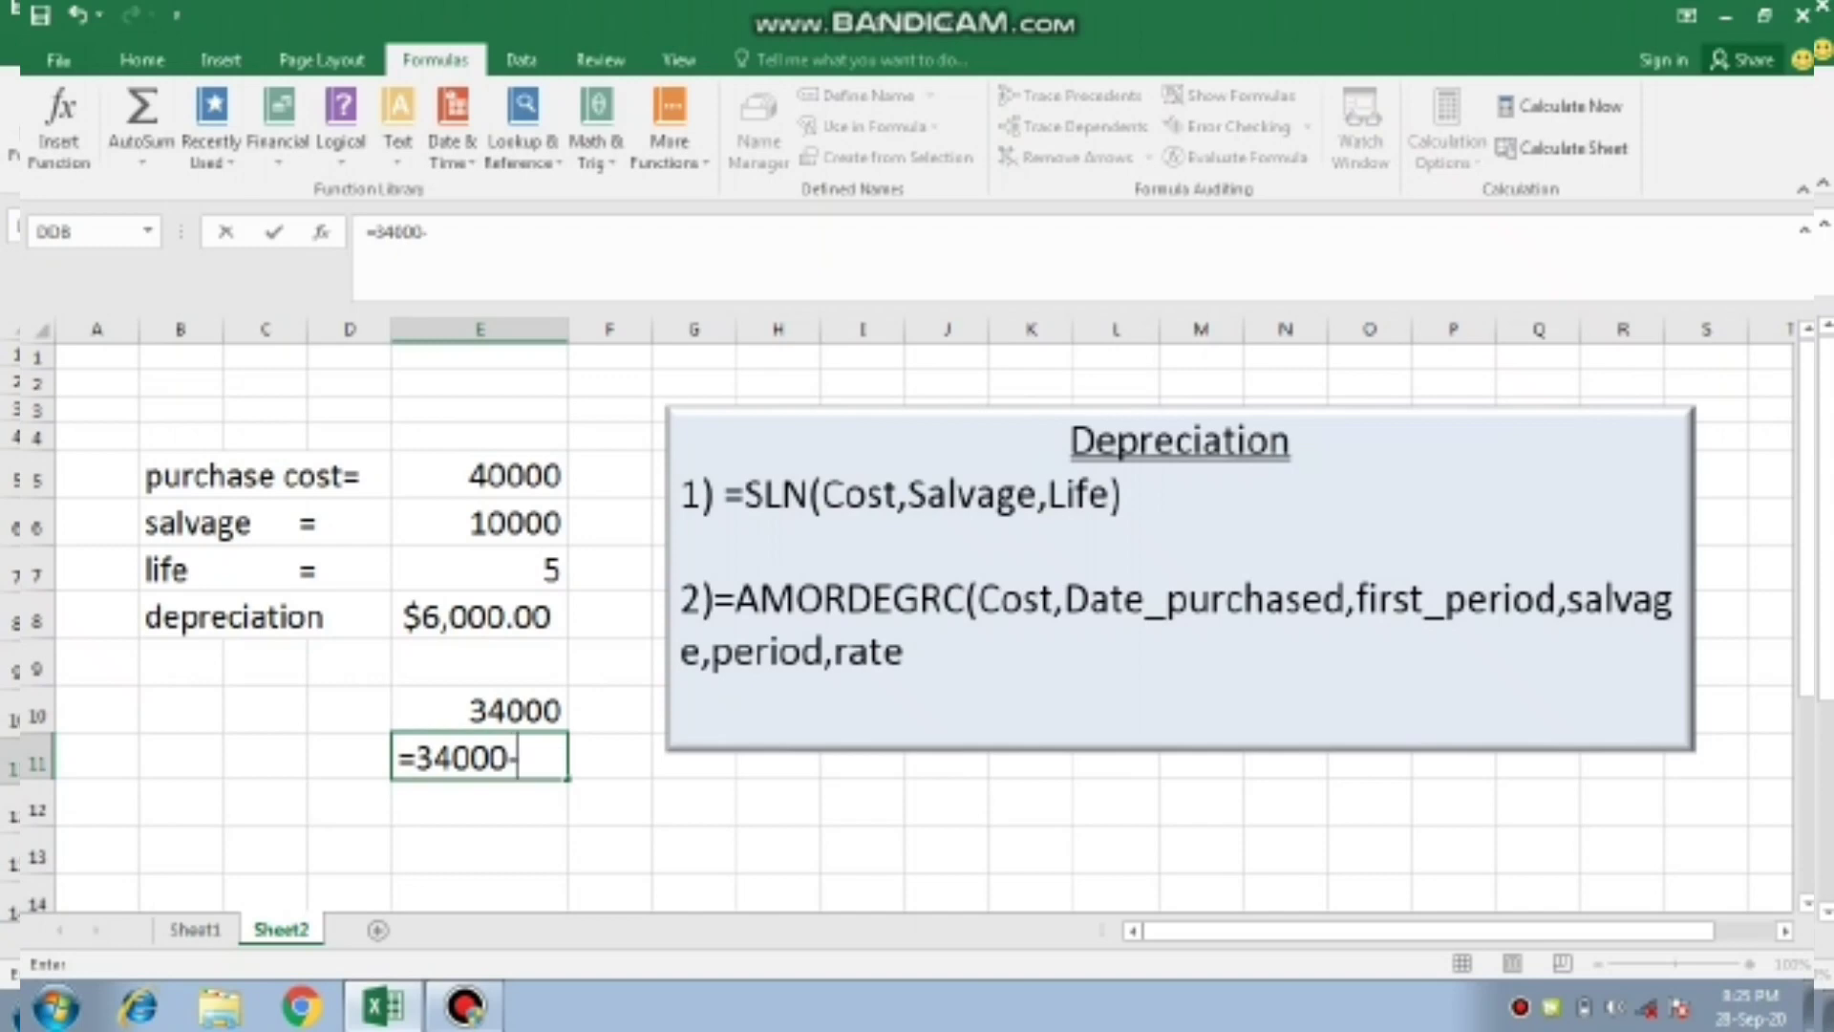
type("6000")
key("Return")
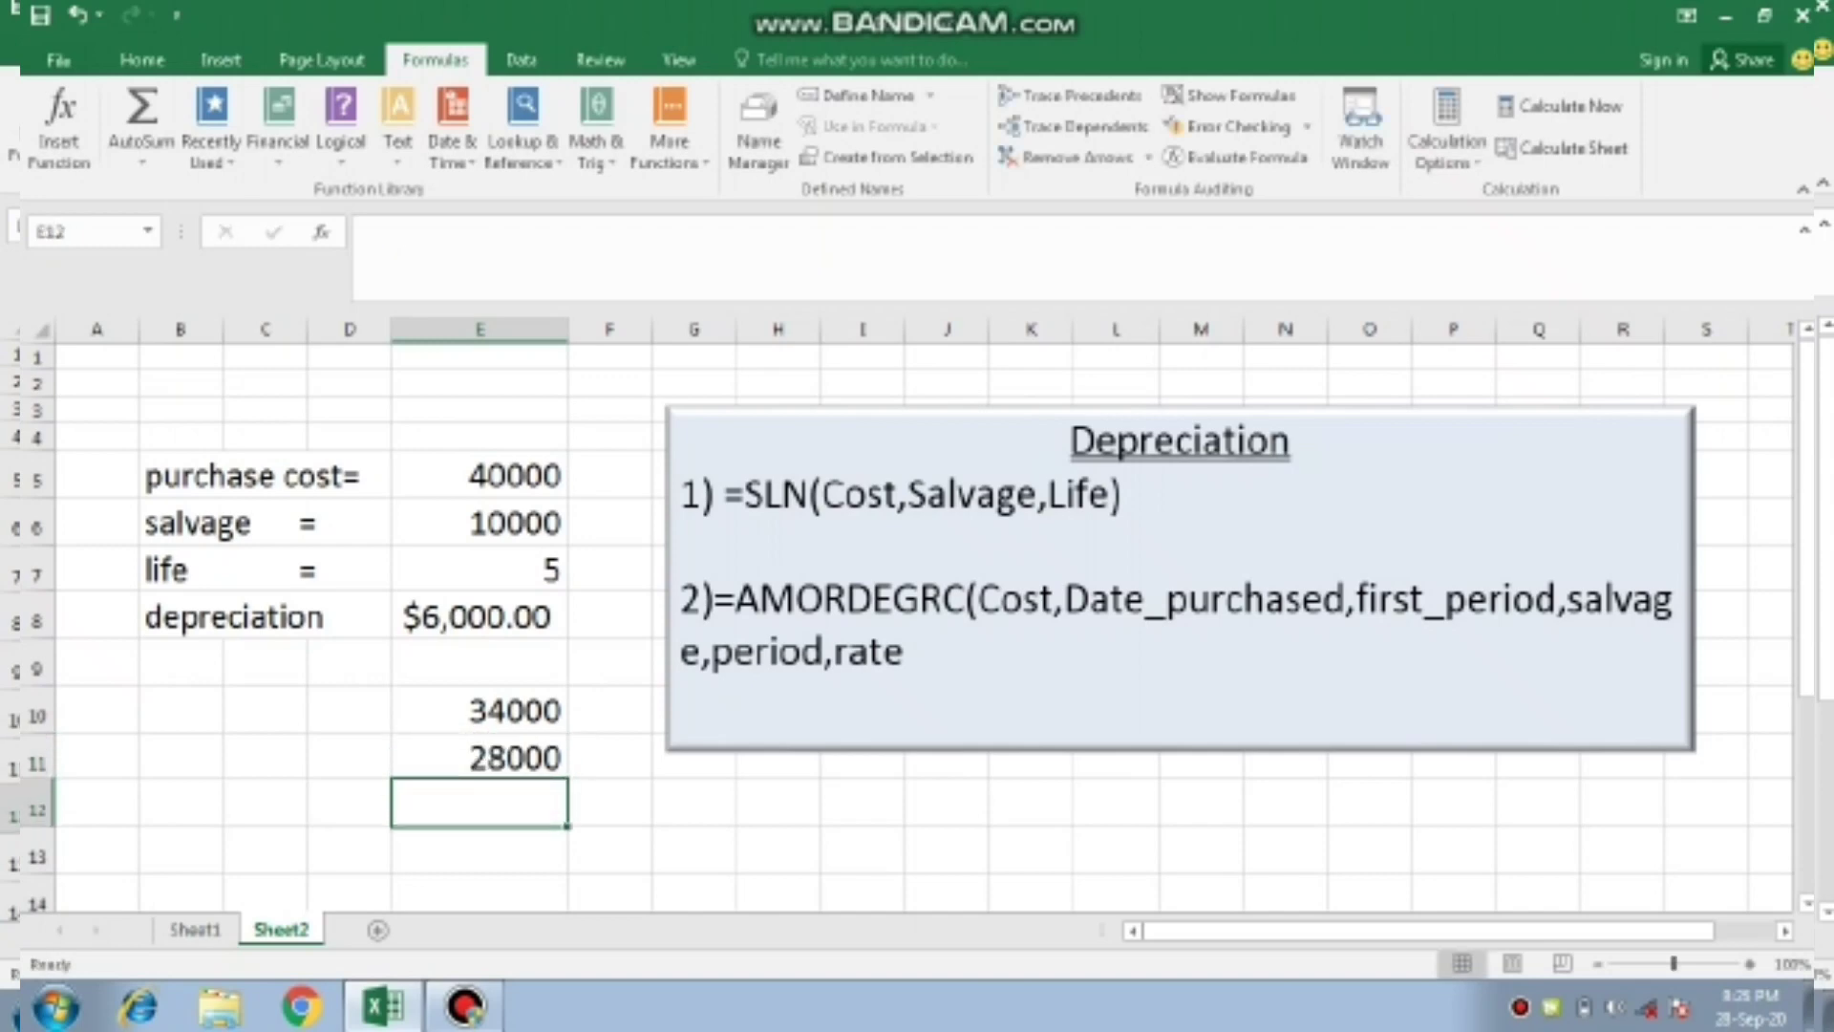
type("=28000")
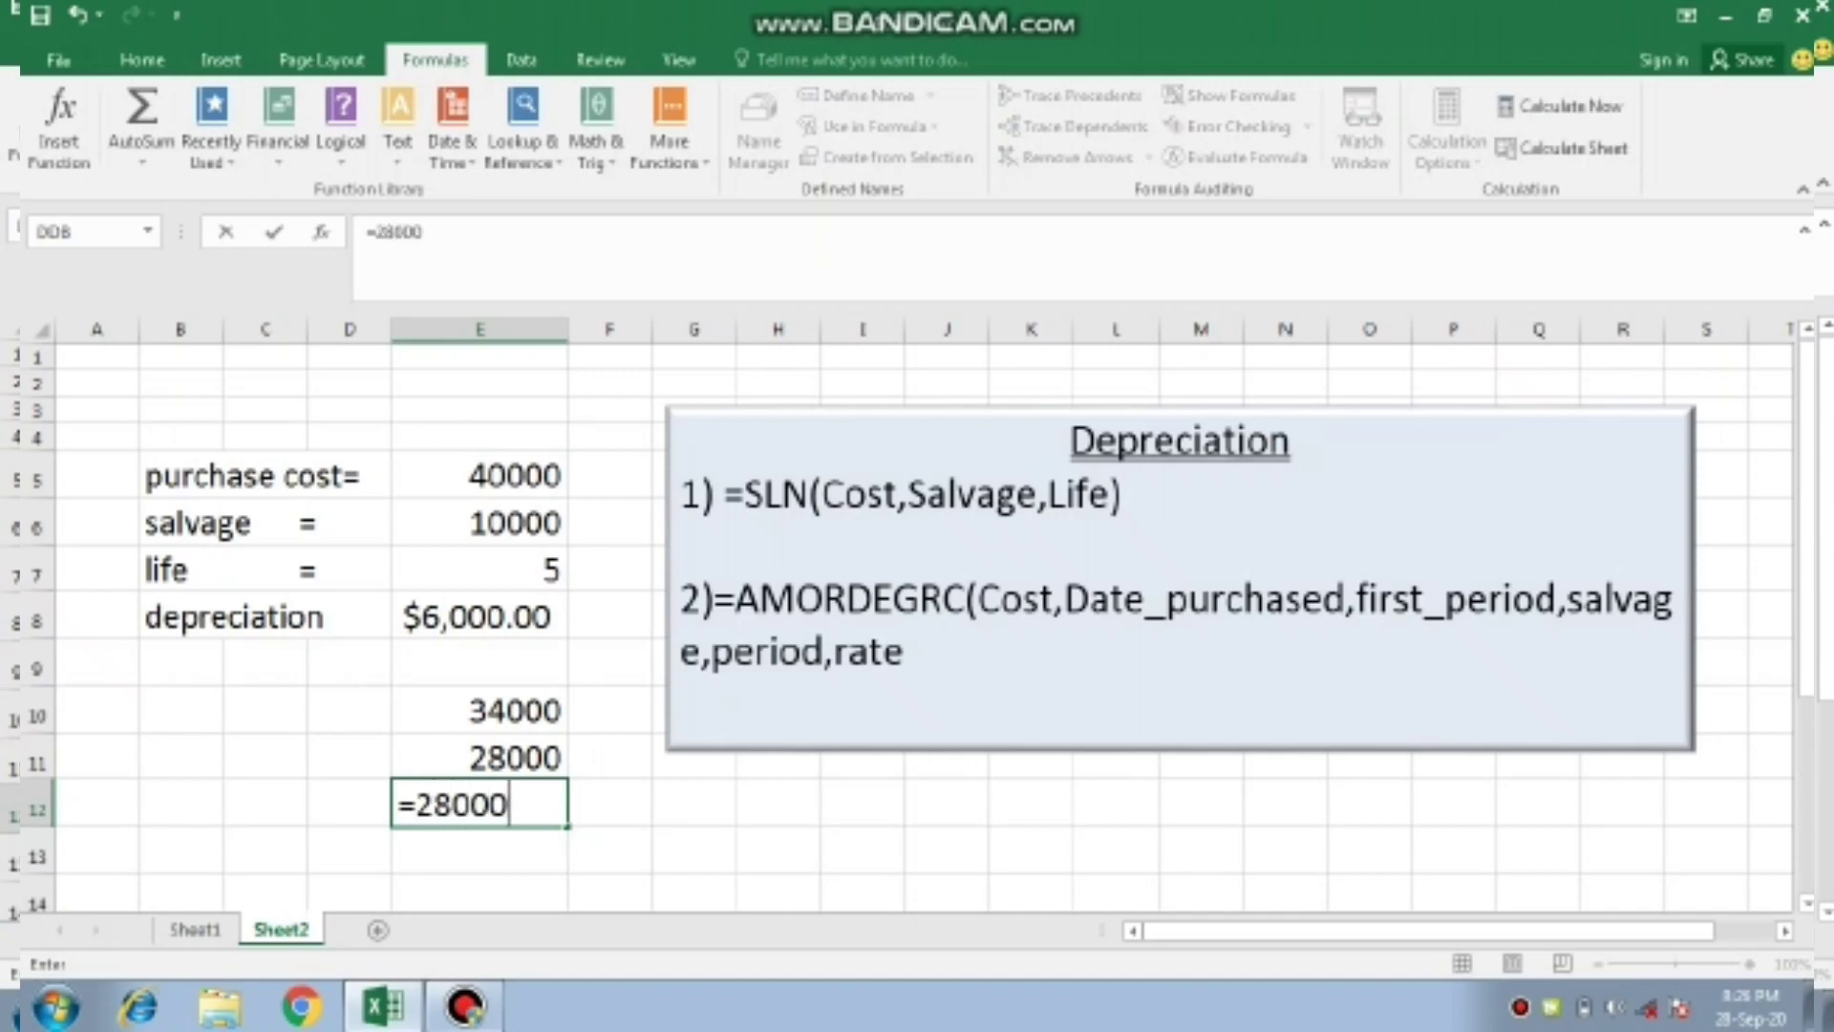
type("-6000")
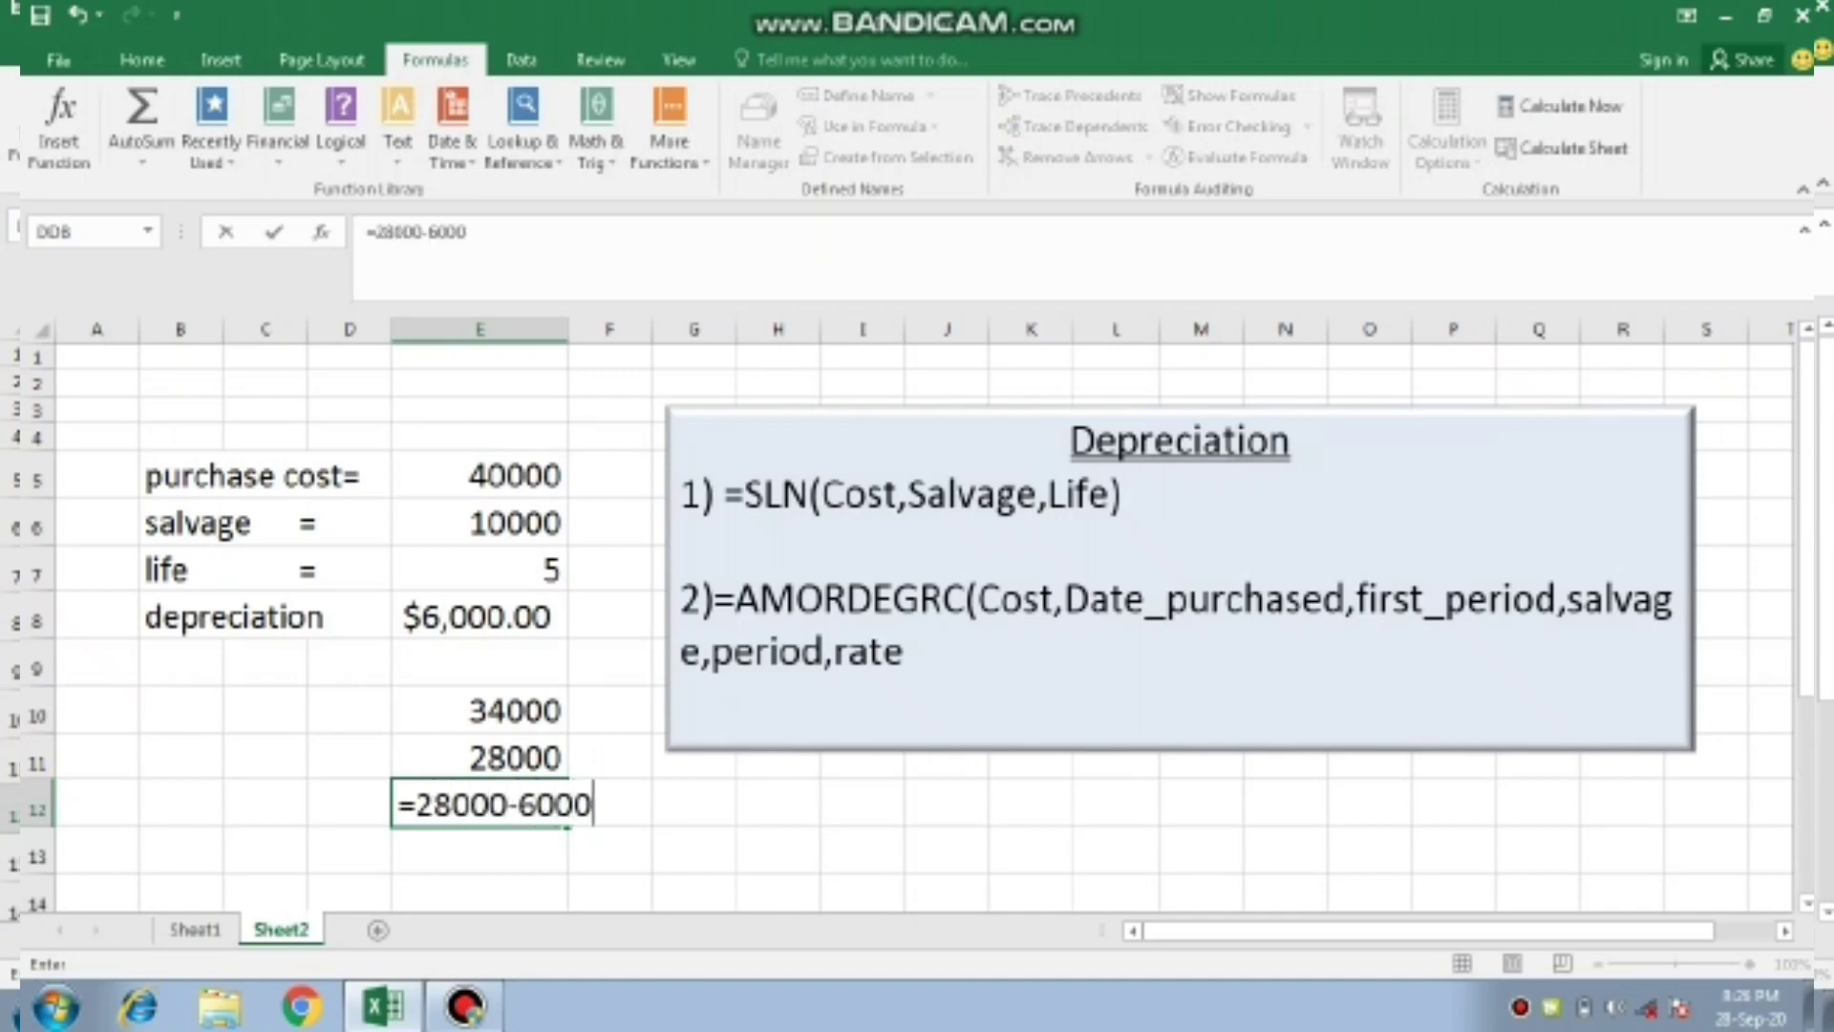
key("Return")
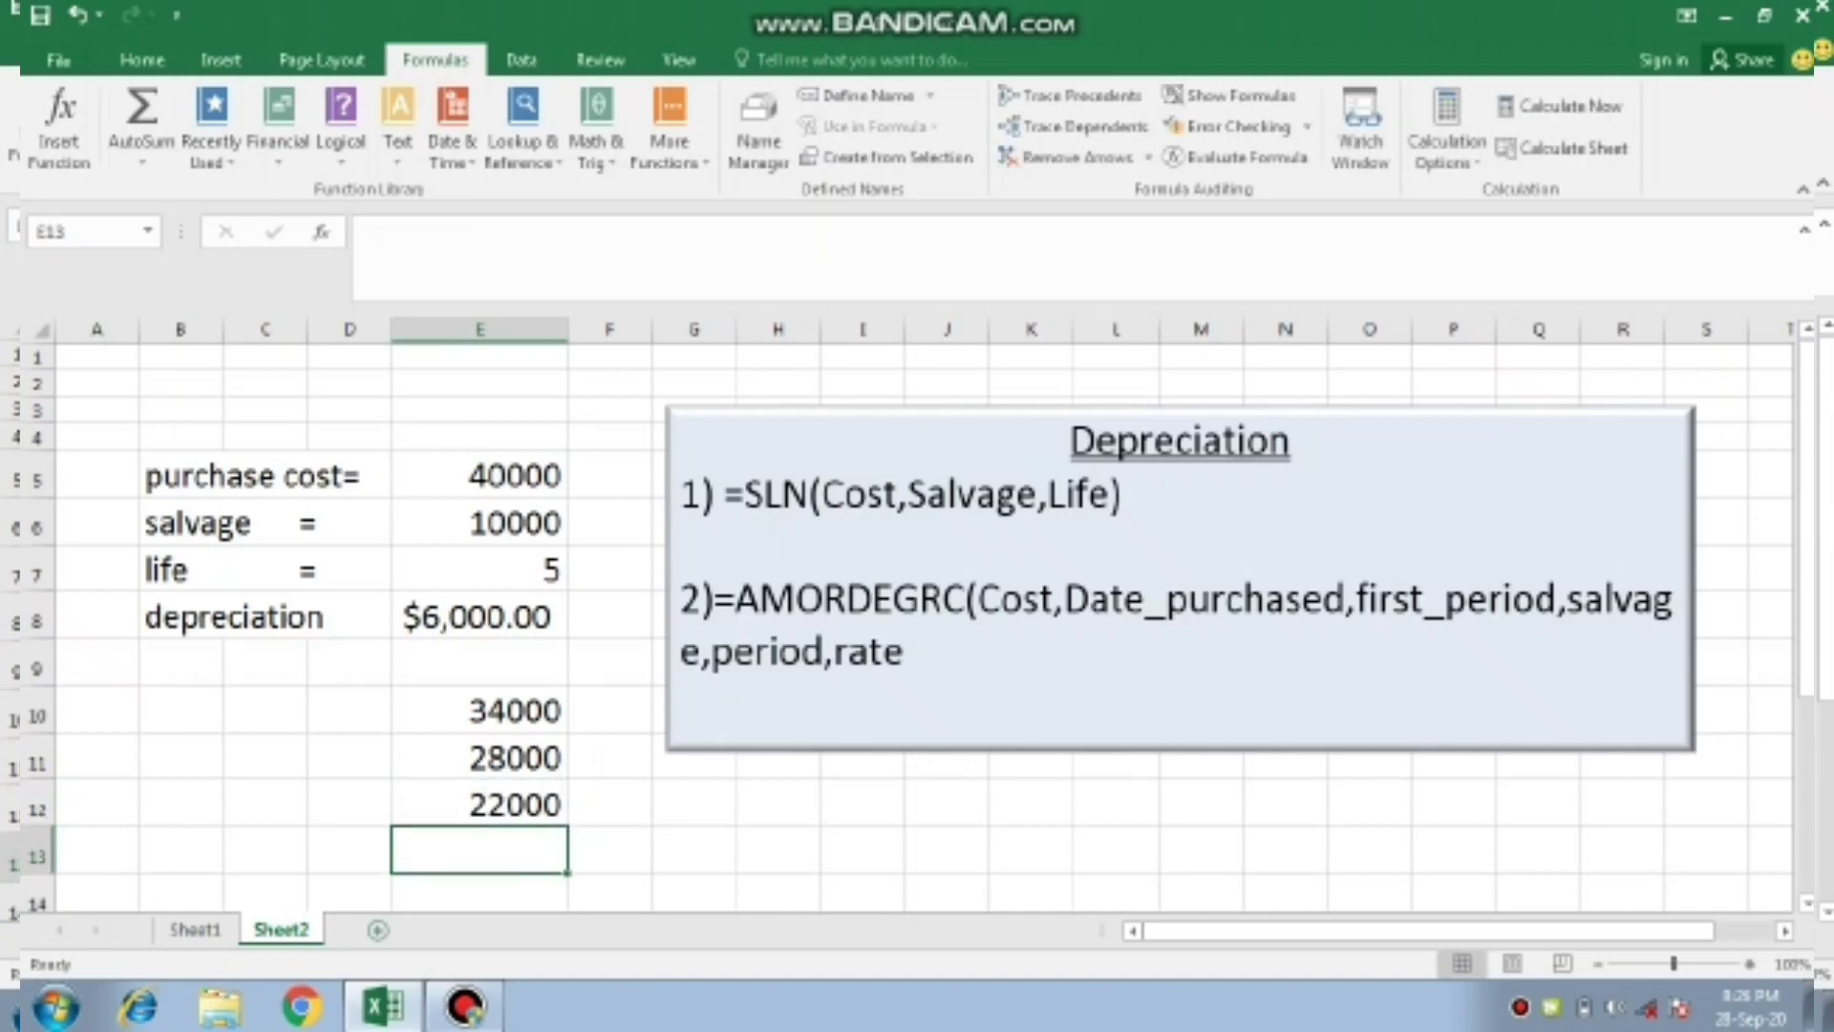
Calculate the fourth and fifth year values with =22000-6000 in cell E13 and =16000-6000 in cell E14
type("=22000")
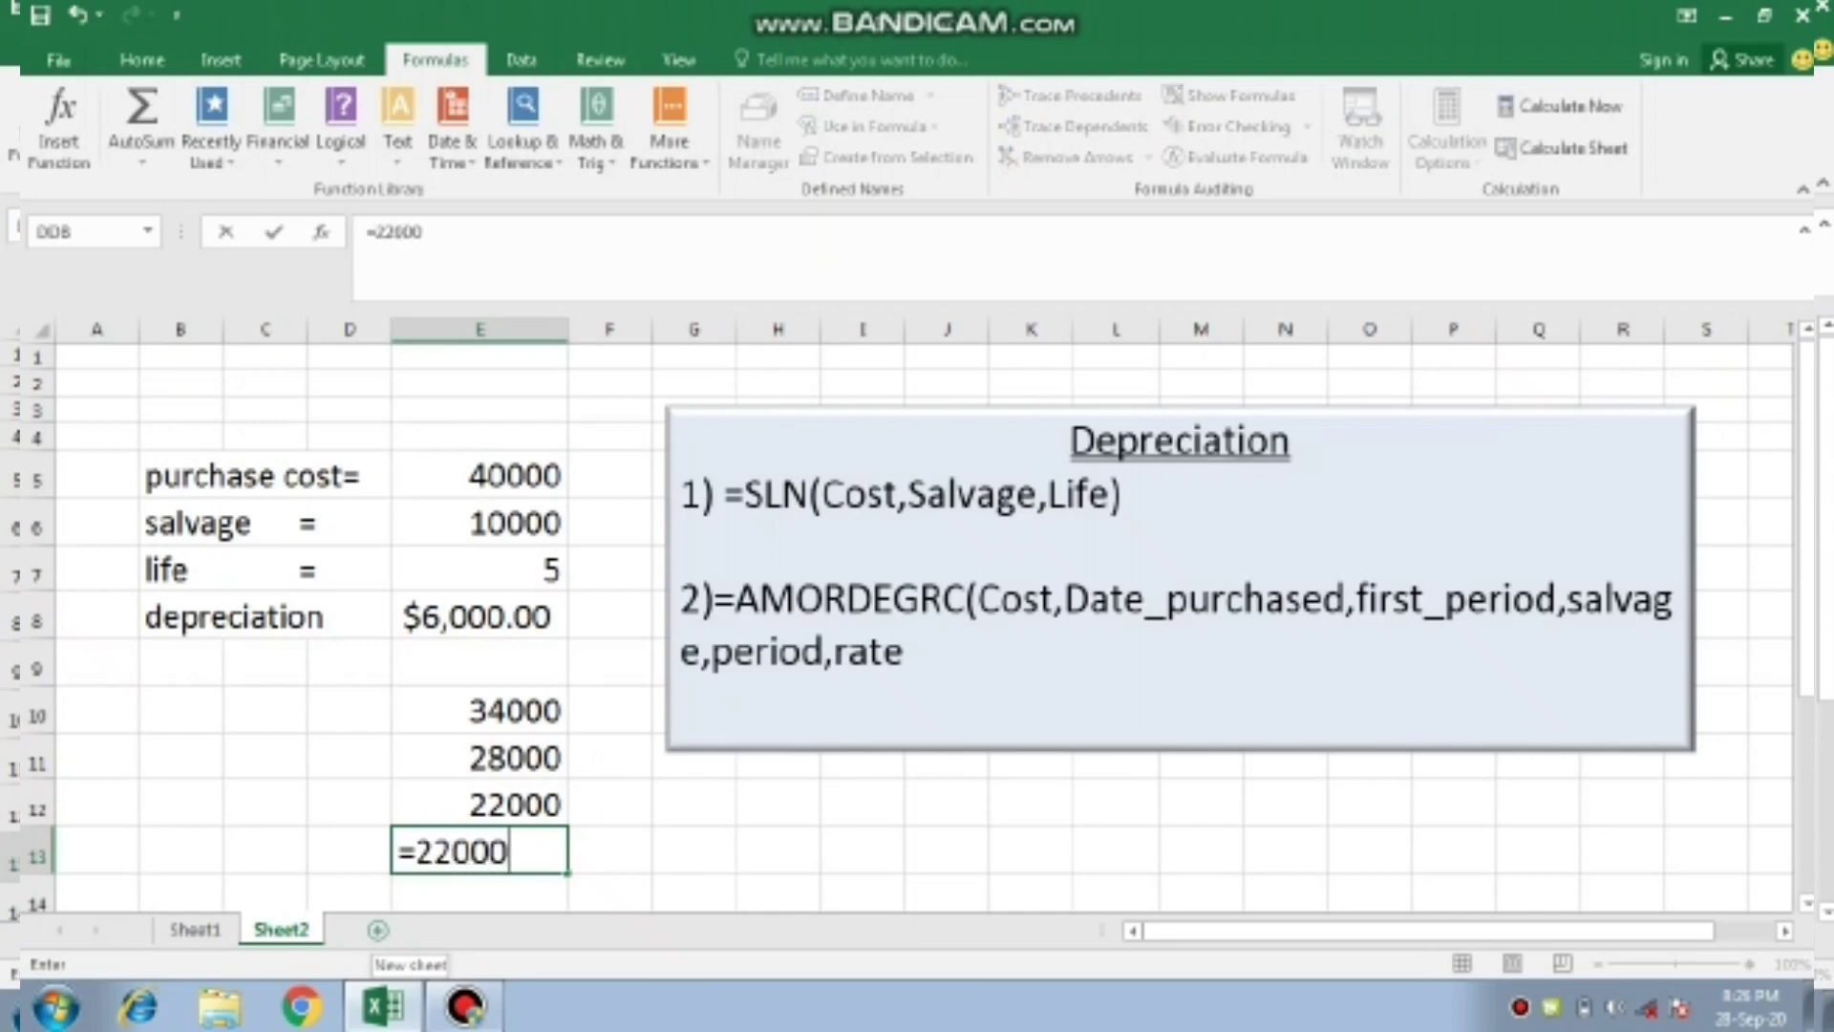
type("-600")
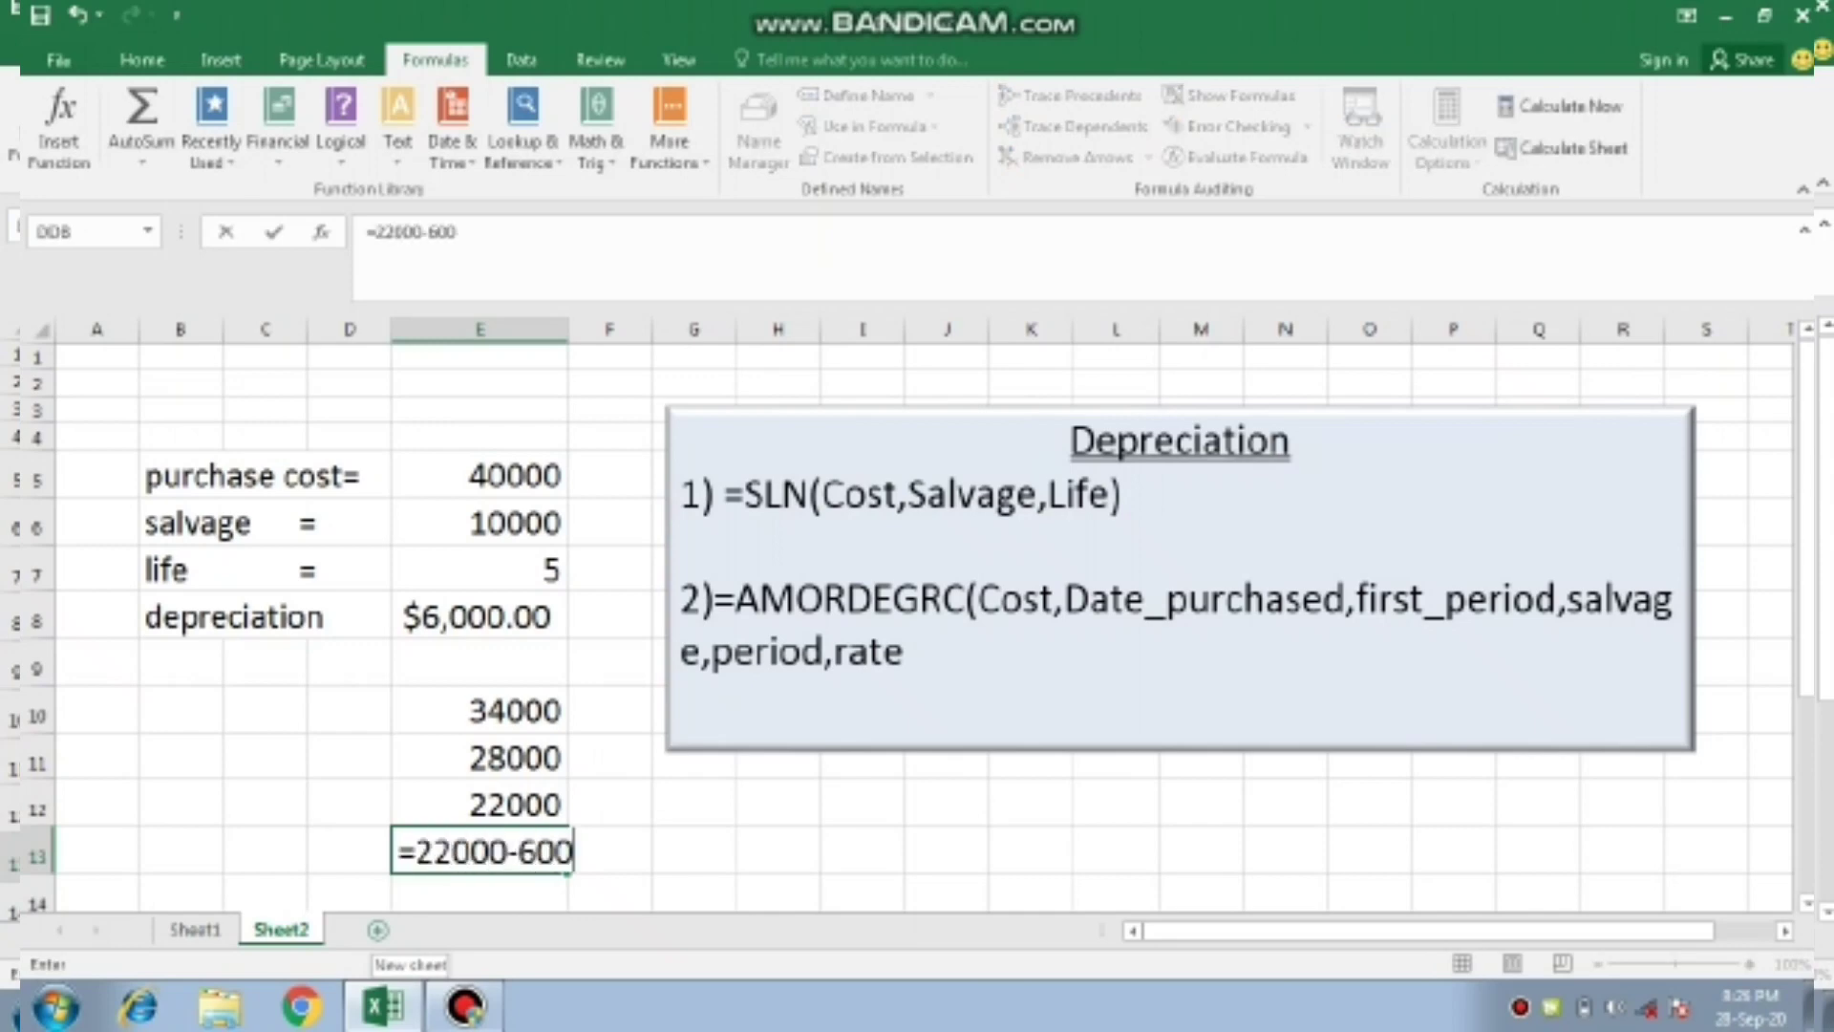
type("0")
key("Return")
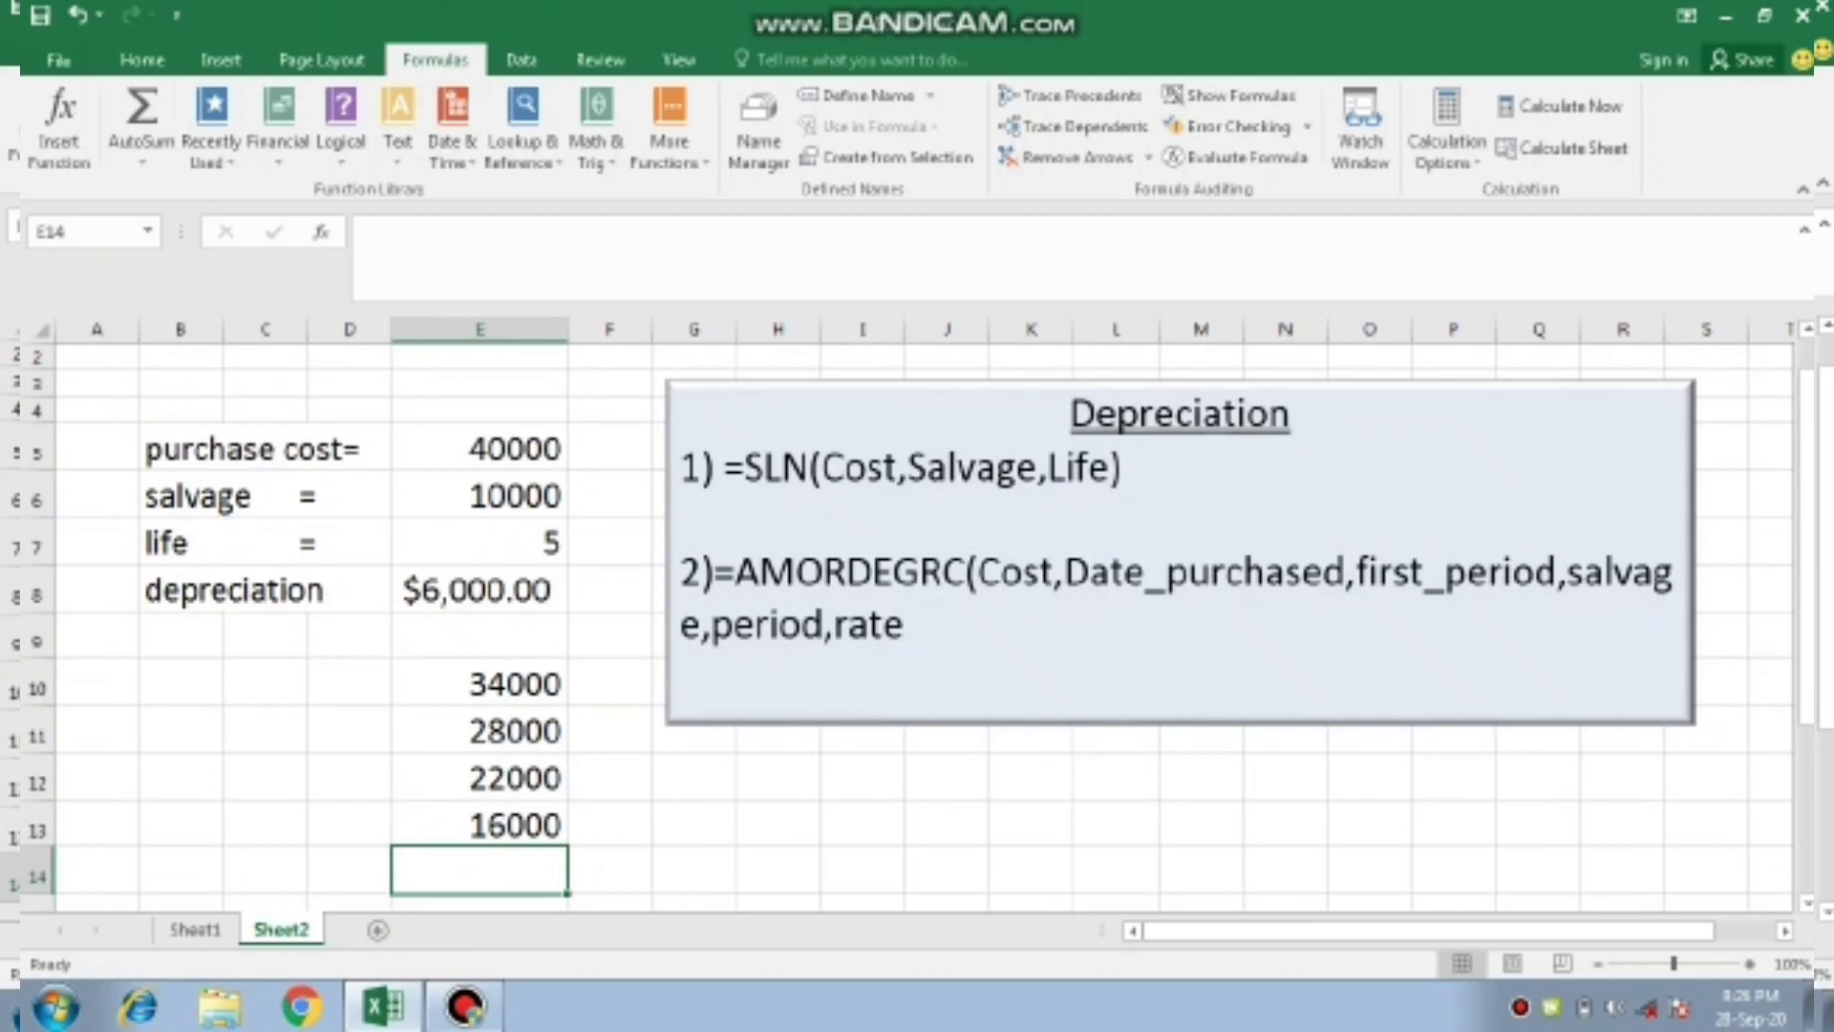
type("=16")
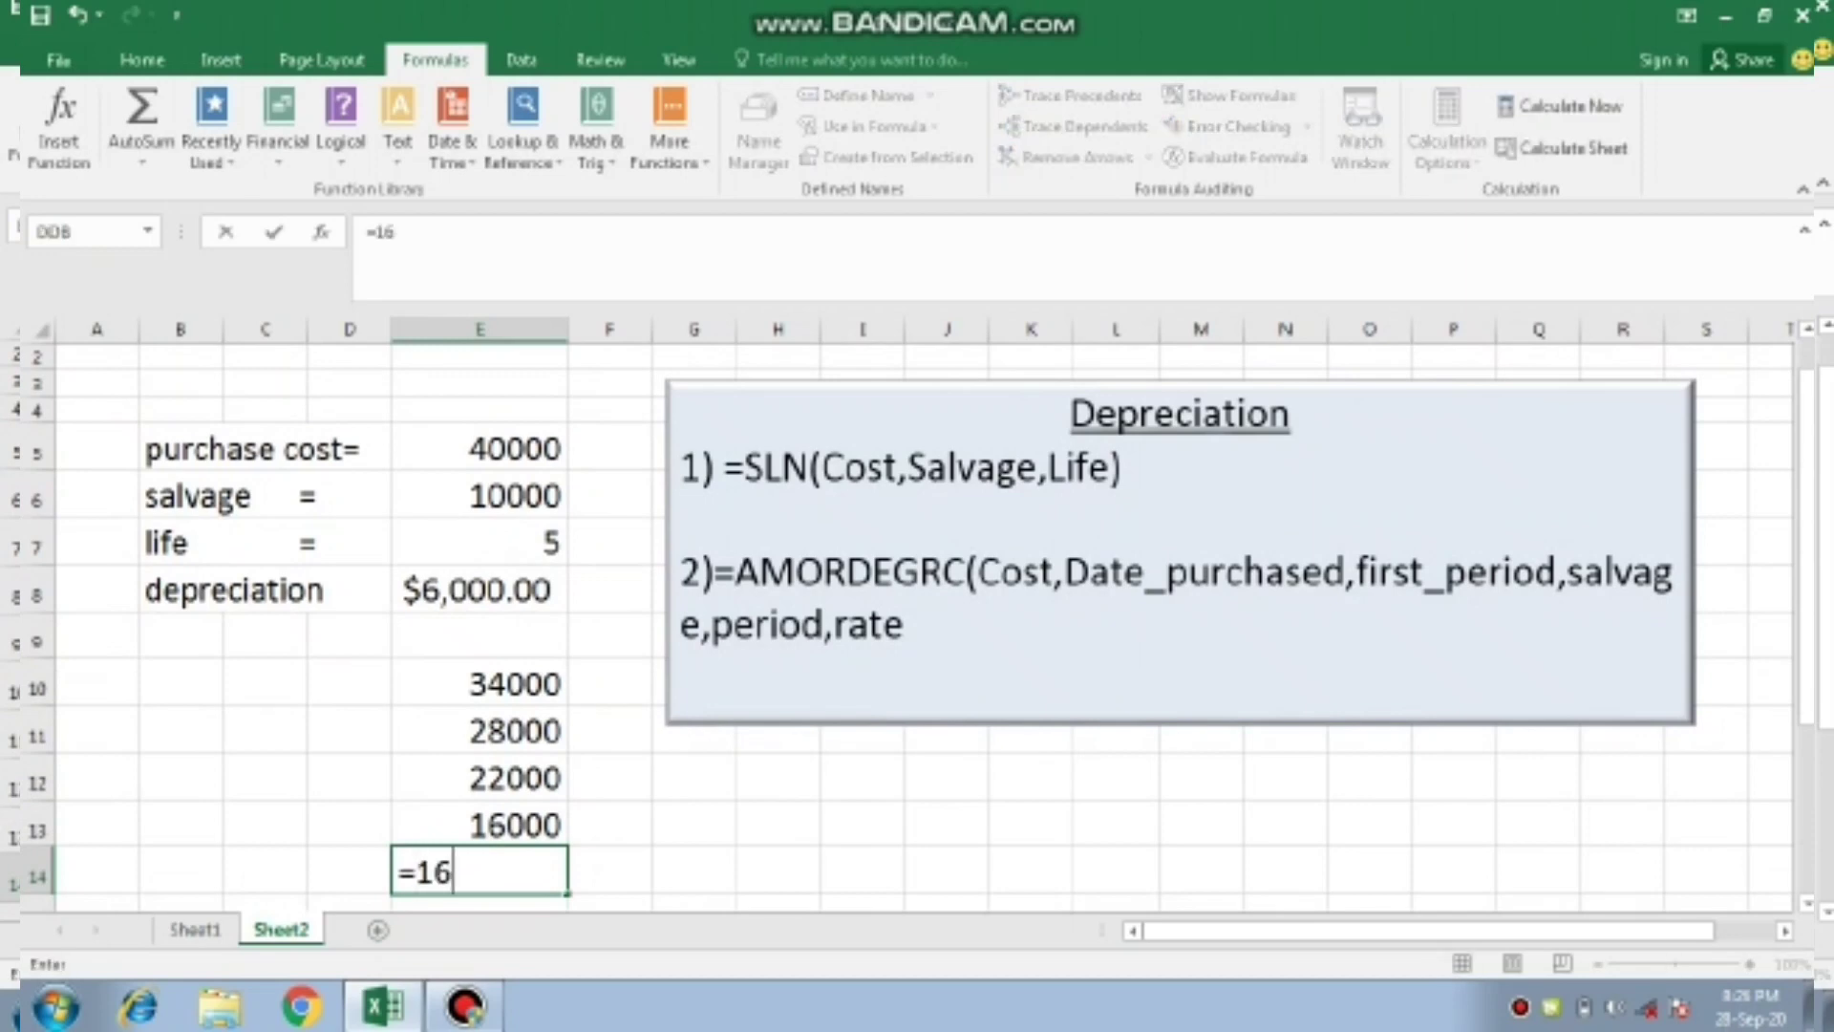
type("000-6000")
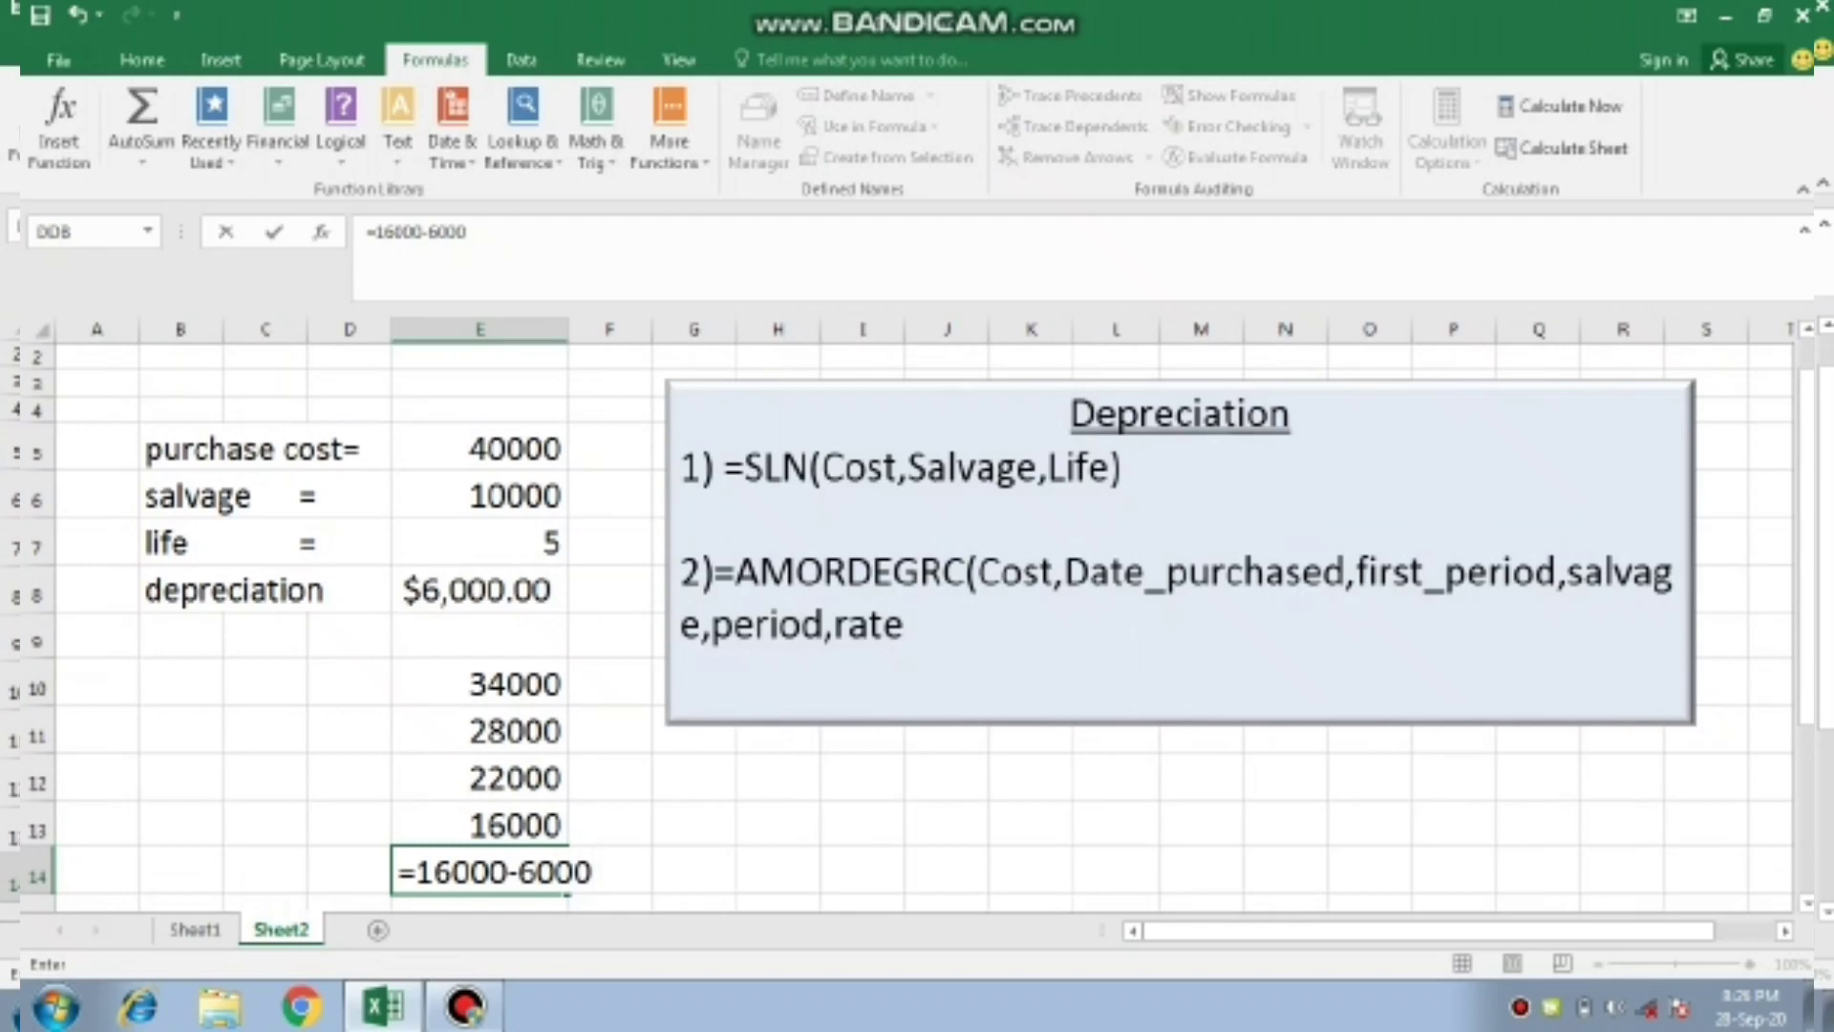
key("Return")
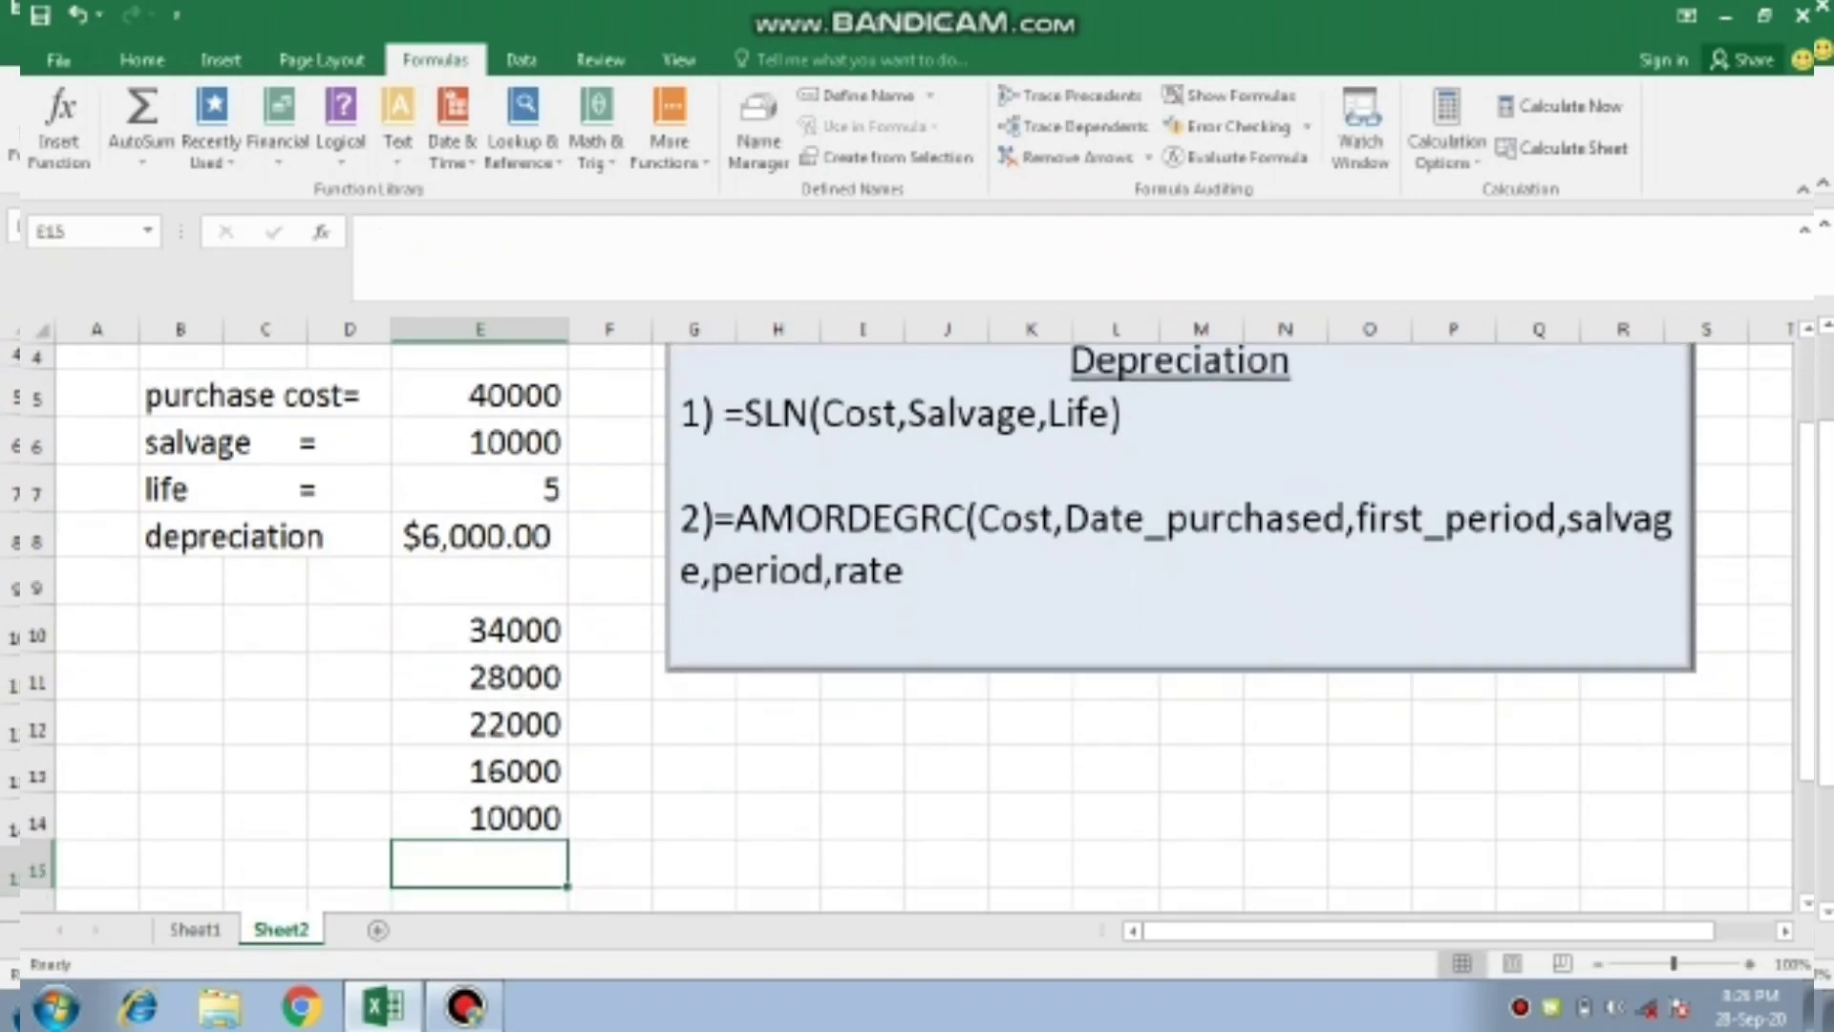
key("Up")
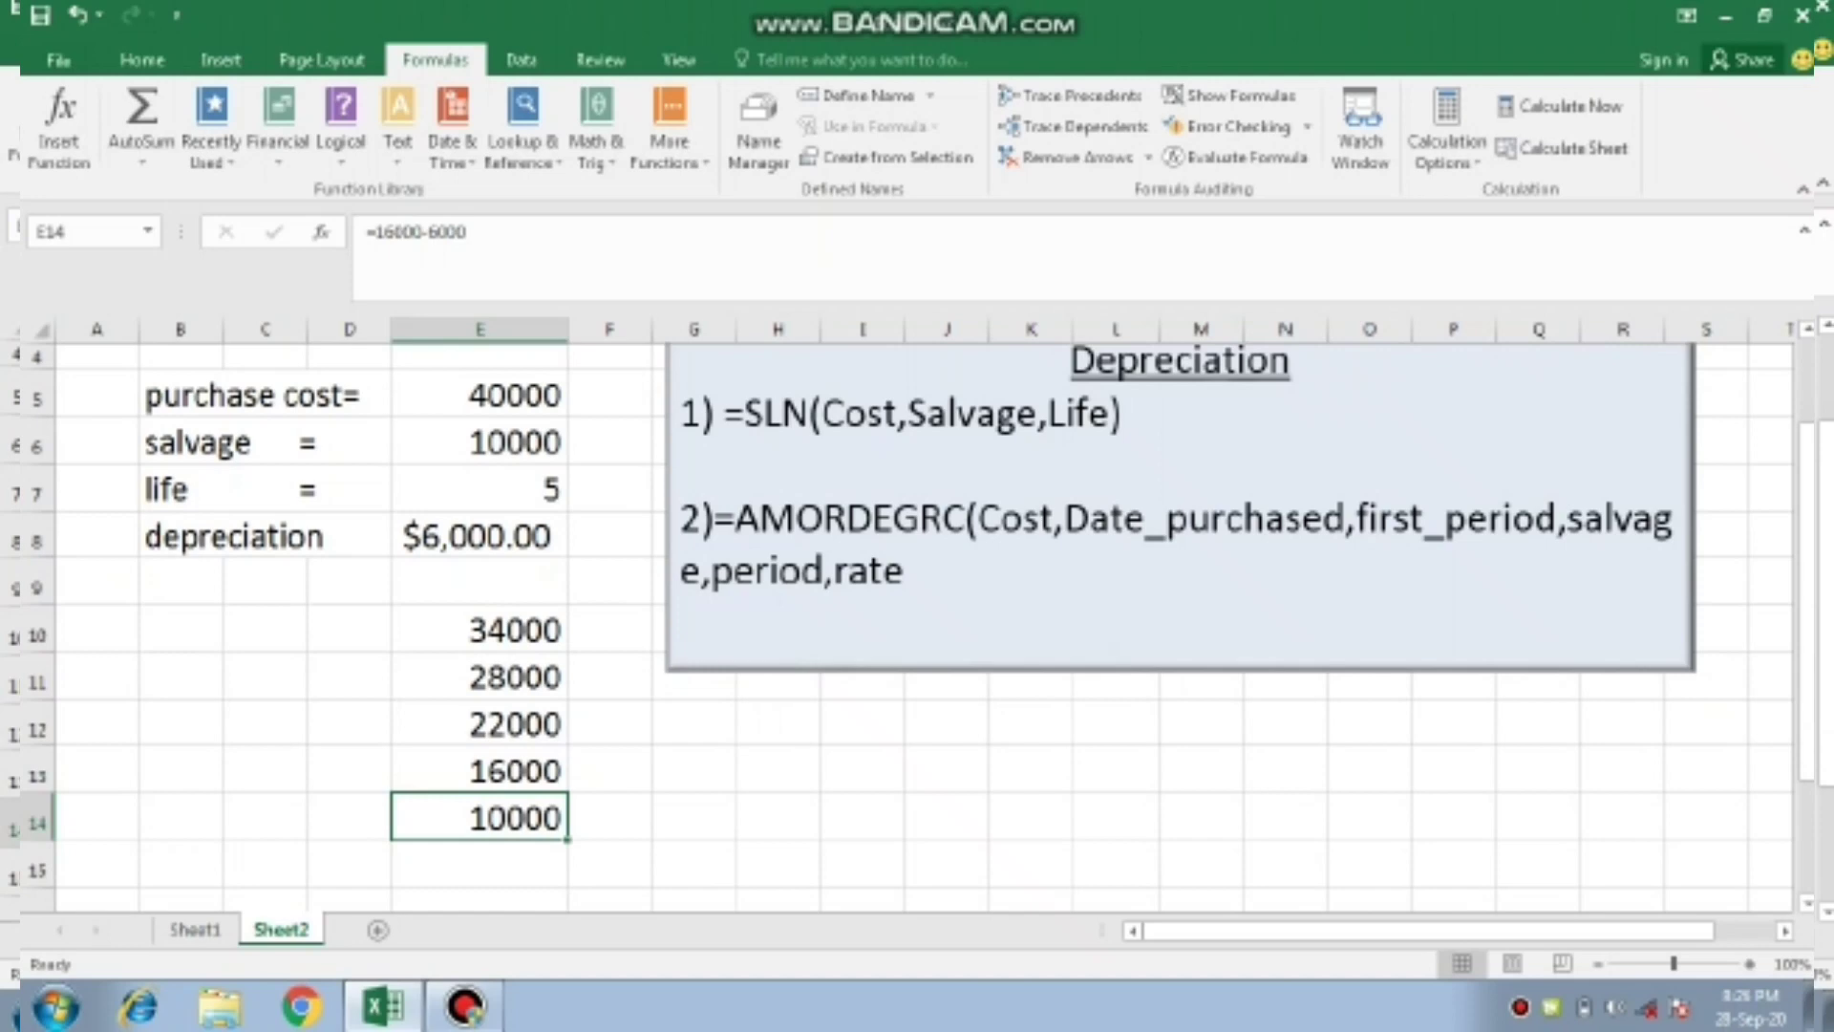
double_click(507, 441)
double_click(610, 771)
left_click(777, 818)
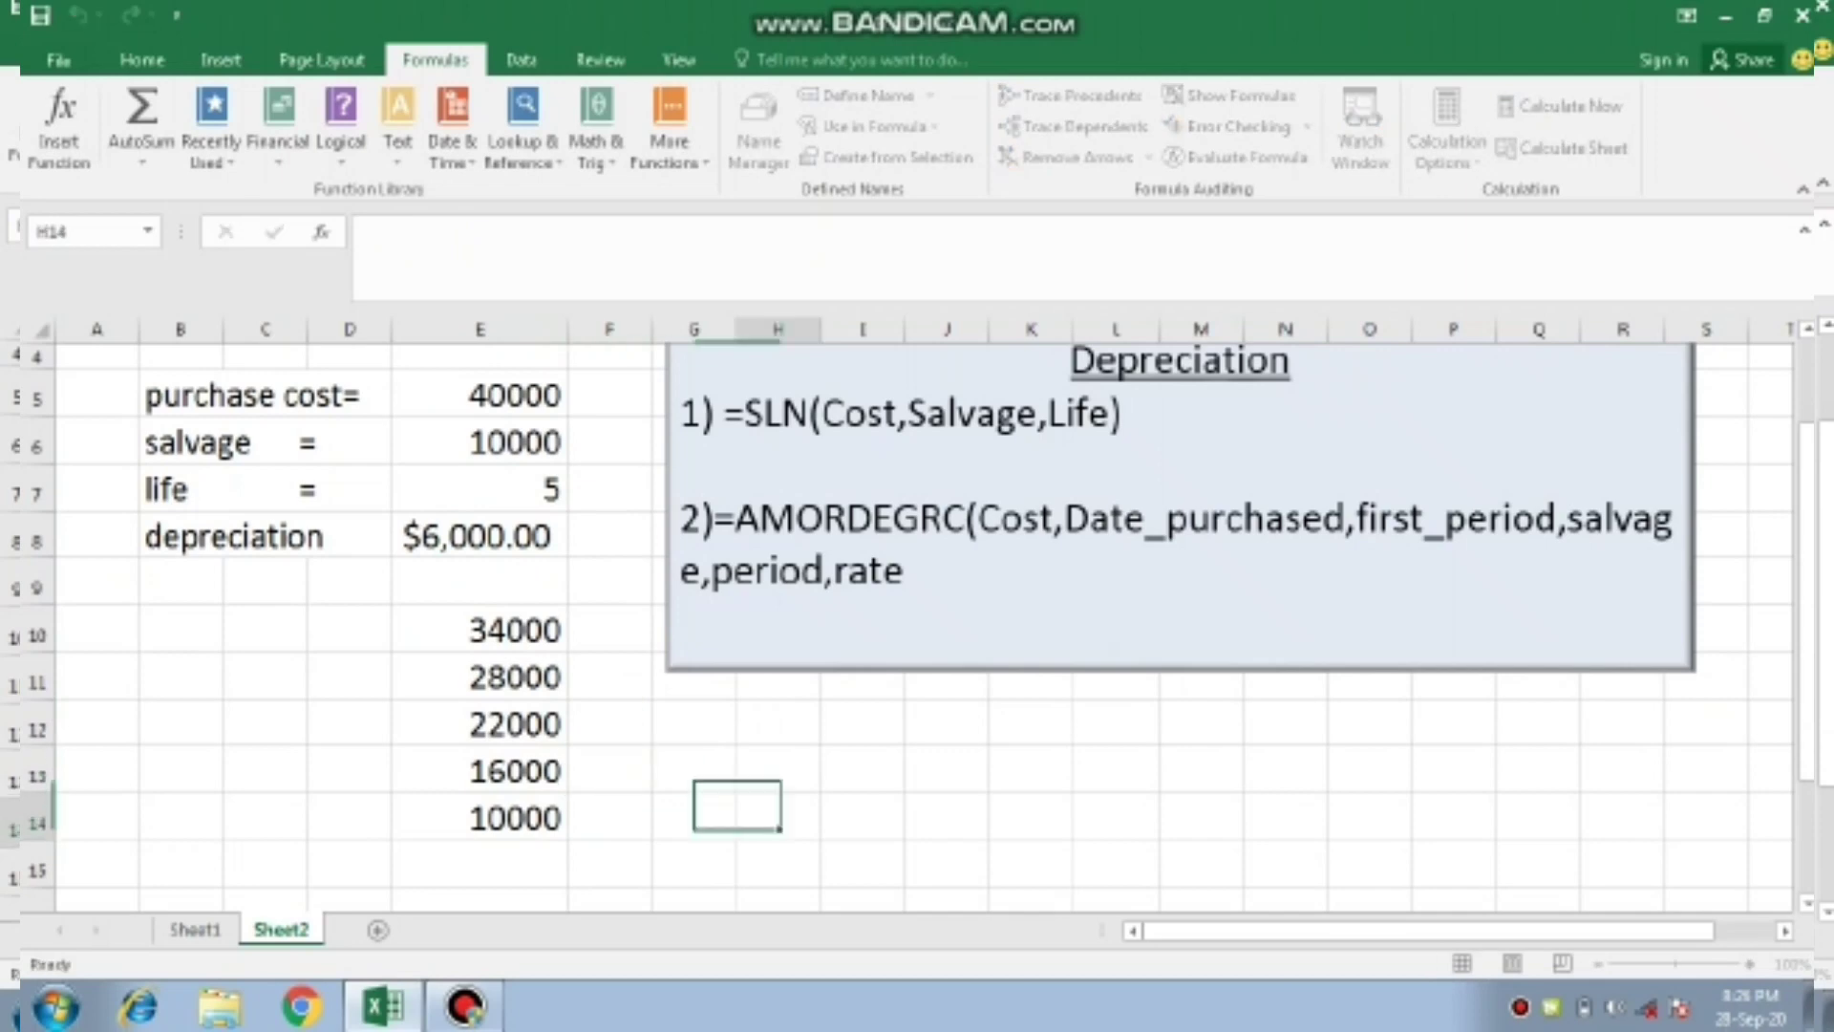
scroll(917, 631, "up", 1)
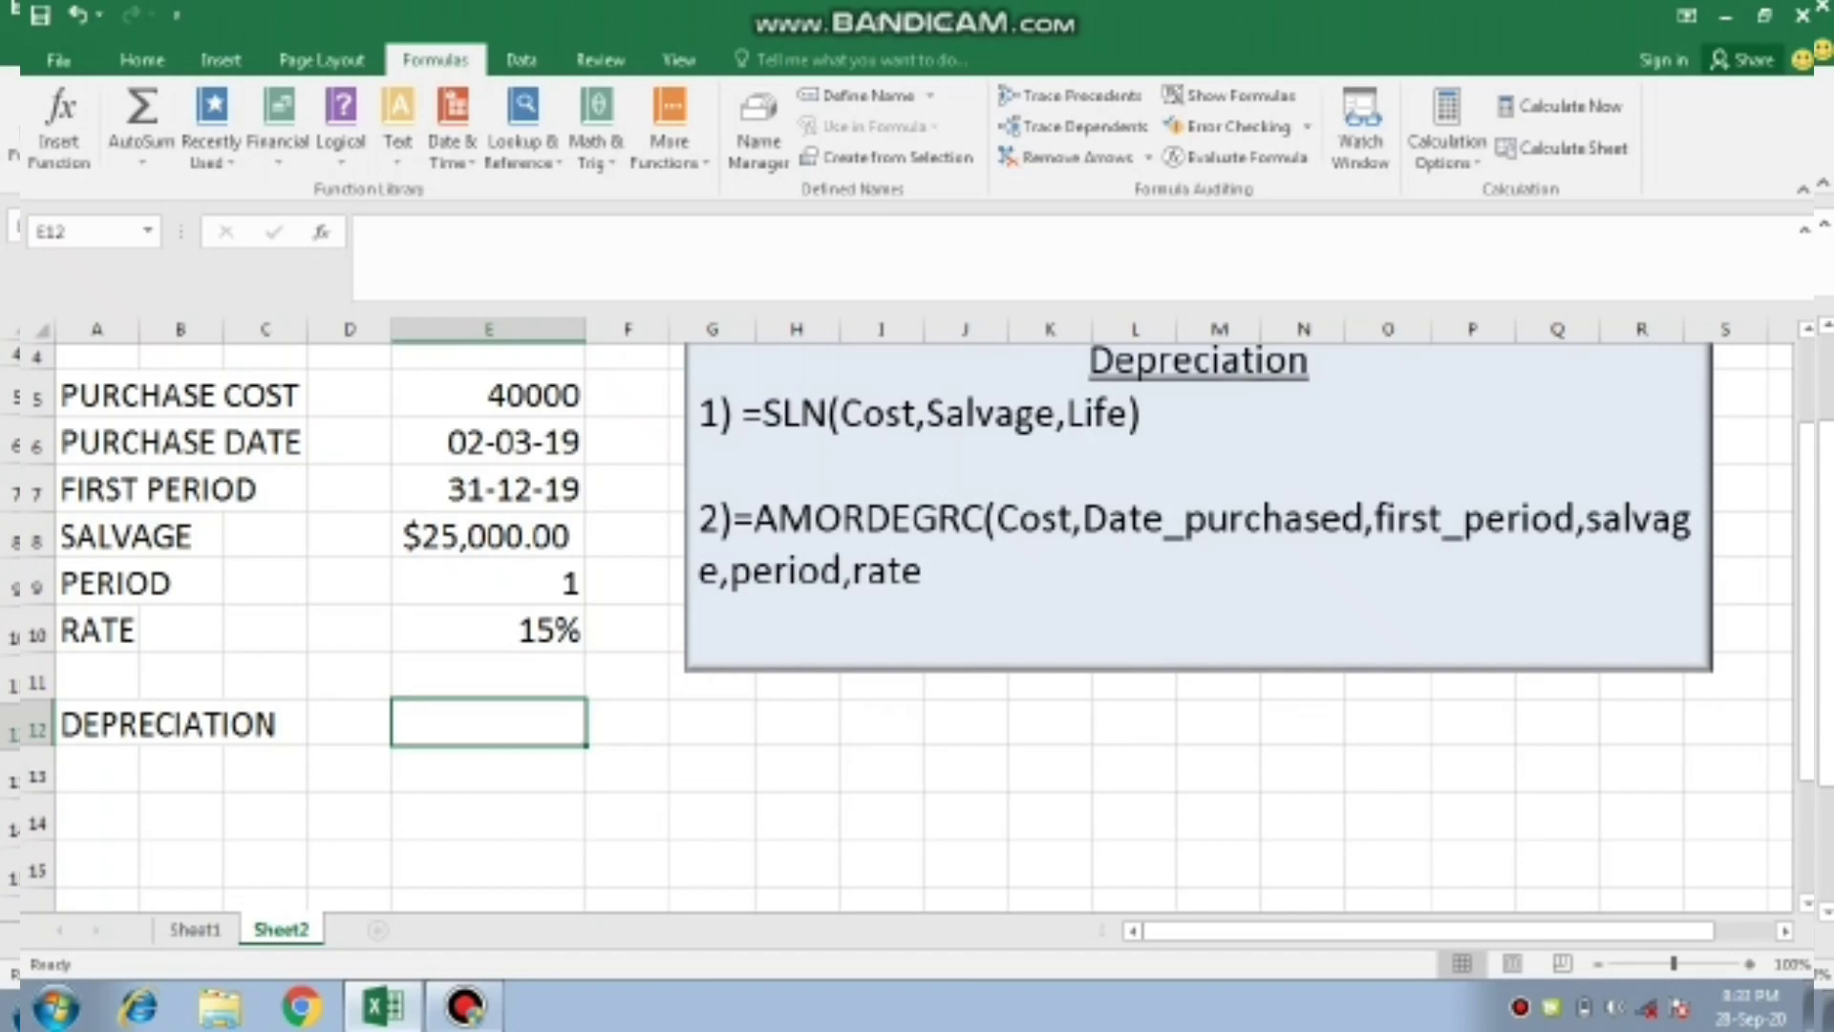
Calculate the depreciation in cell E12 with the formula =AMORDEGRC(E5,E6,E7,E8,E9,E10)
type("=")
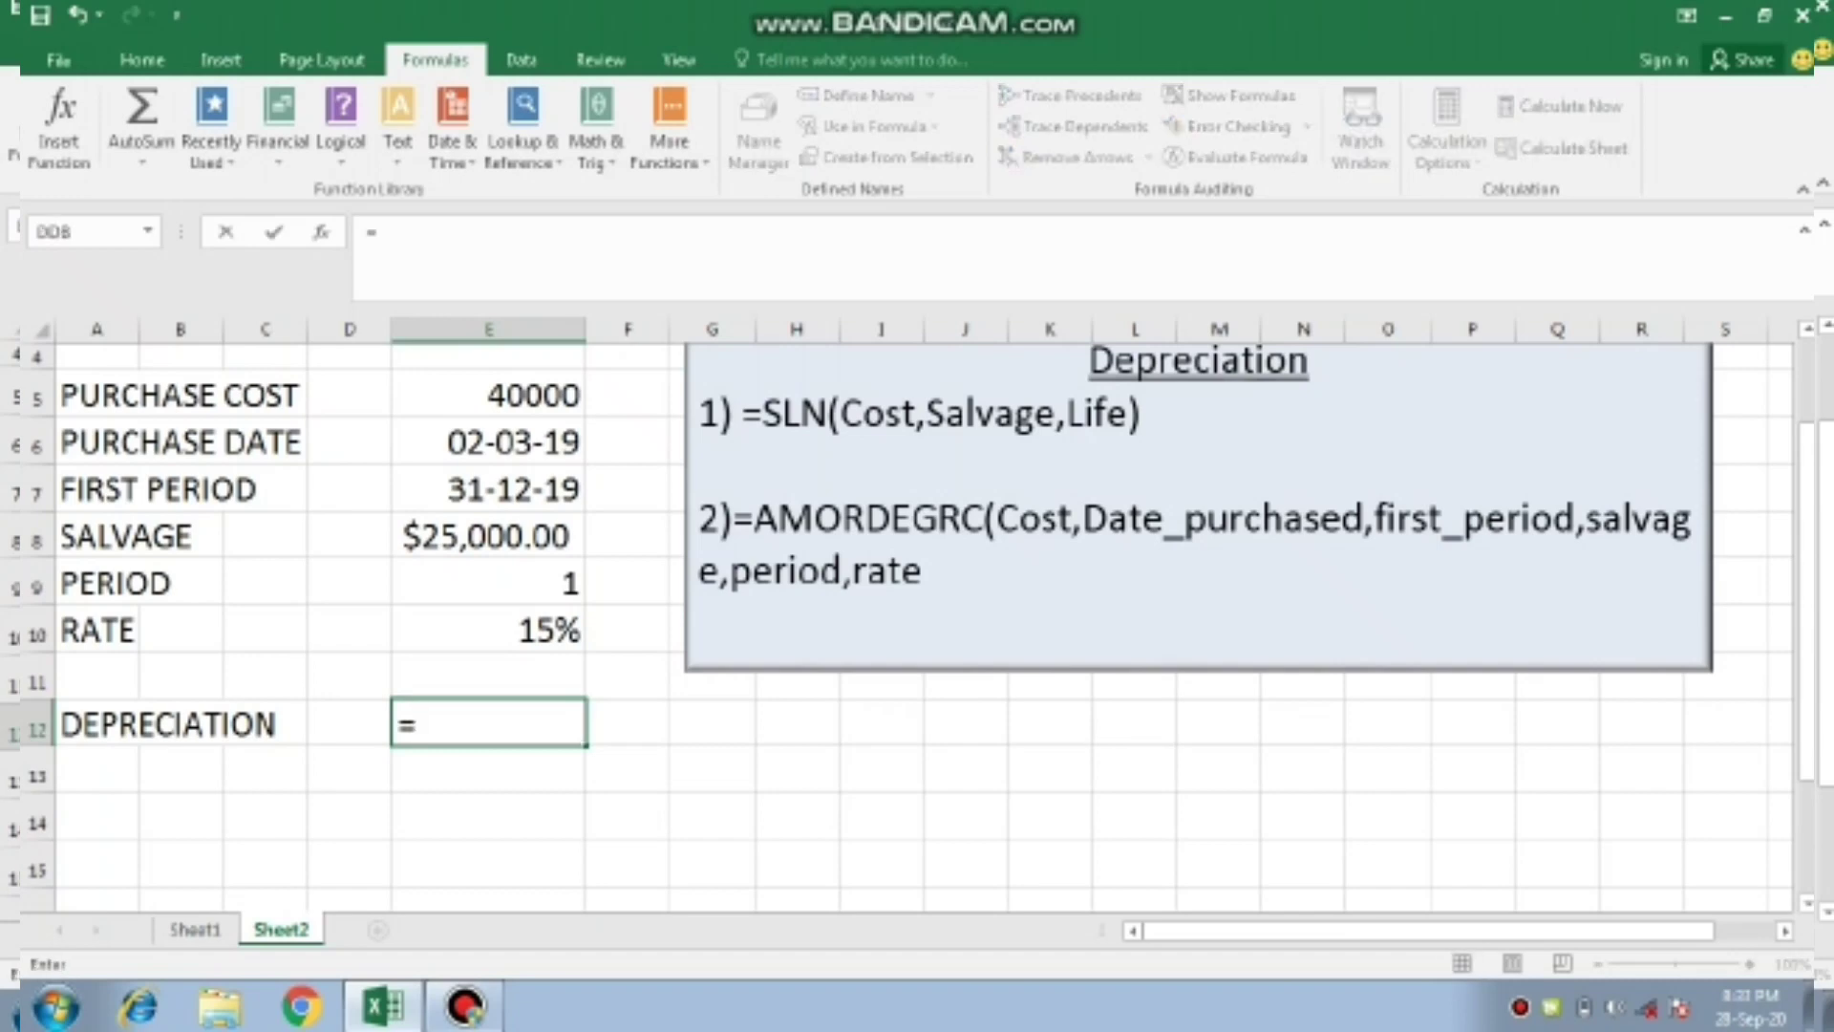
type("AMORD")
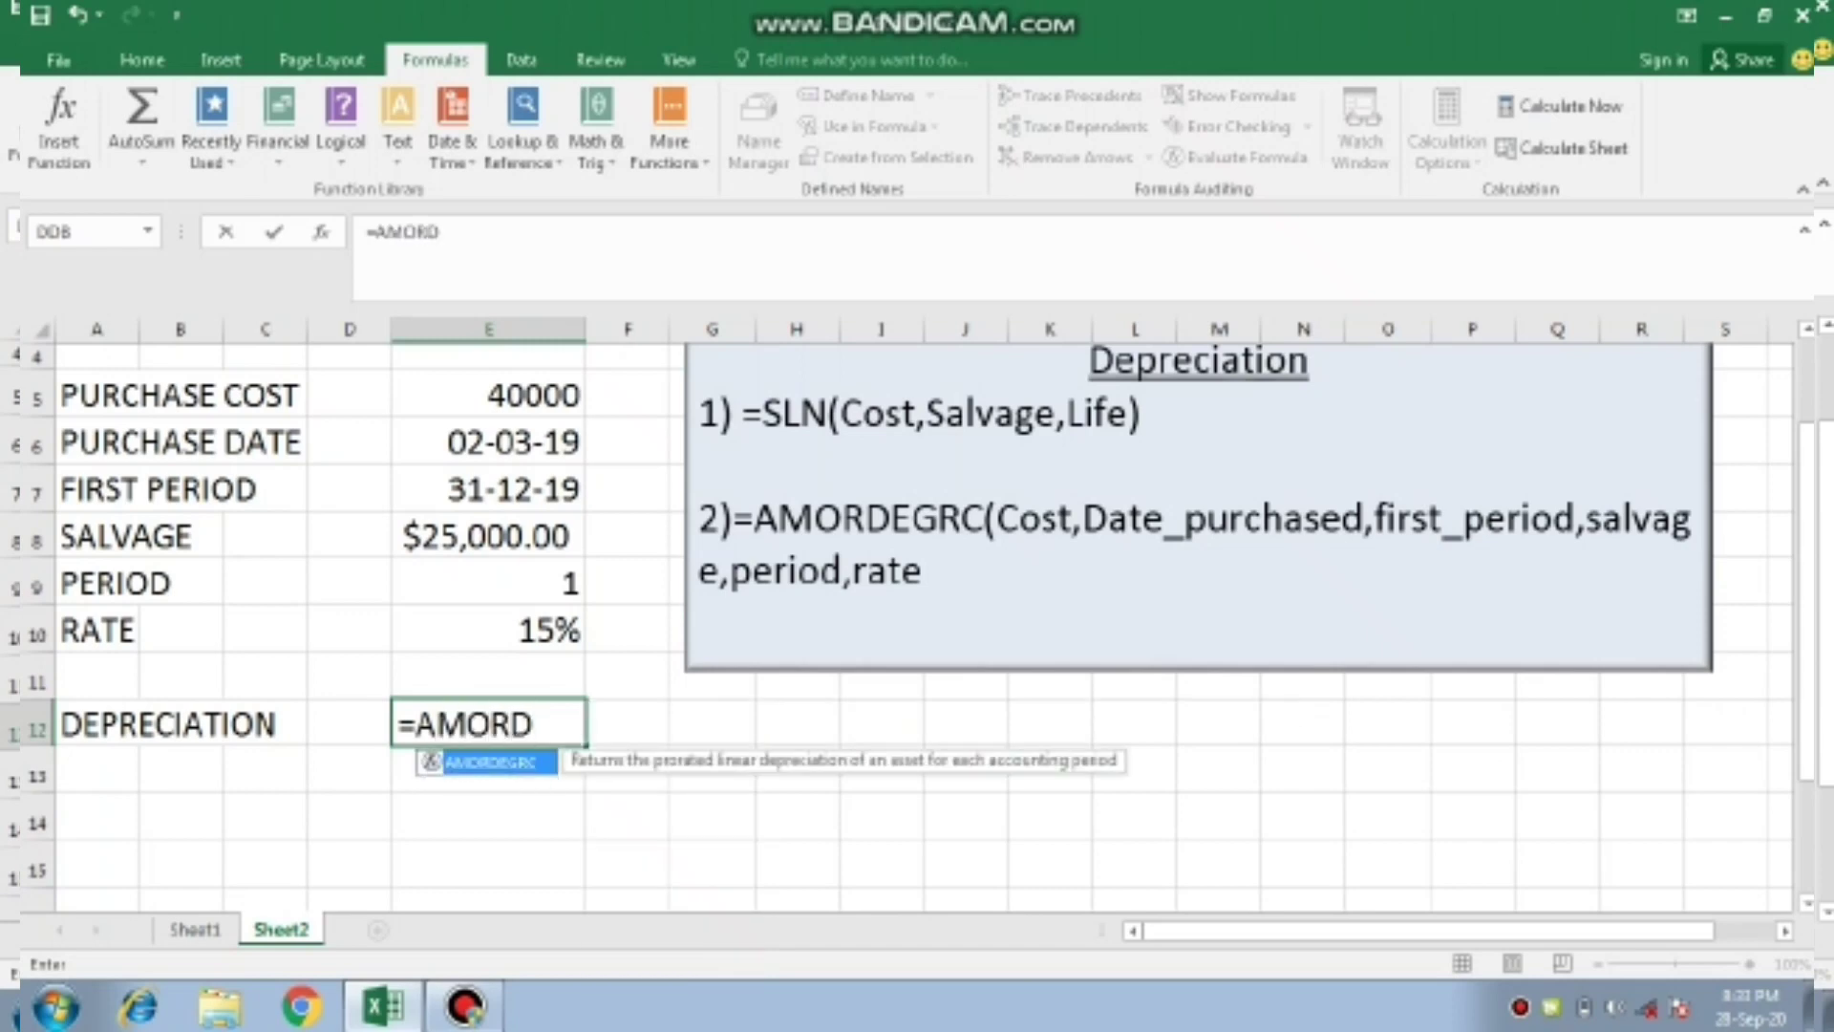
key("Tab")
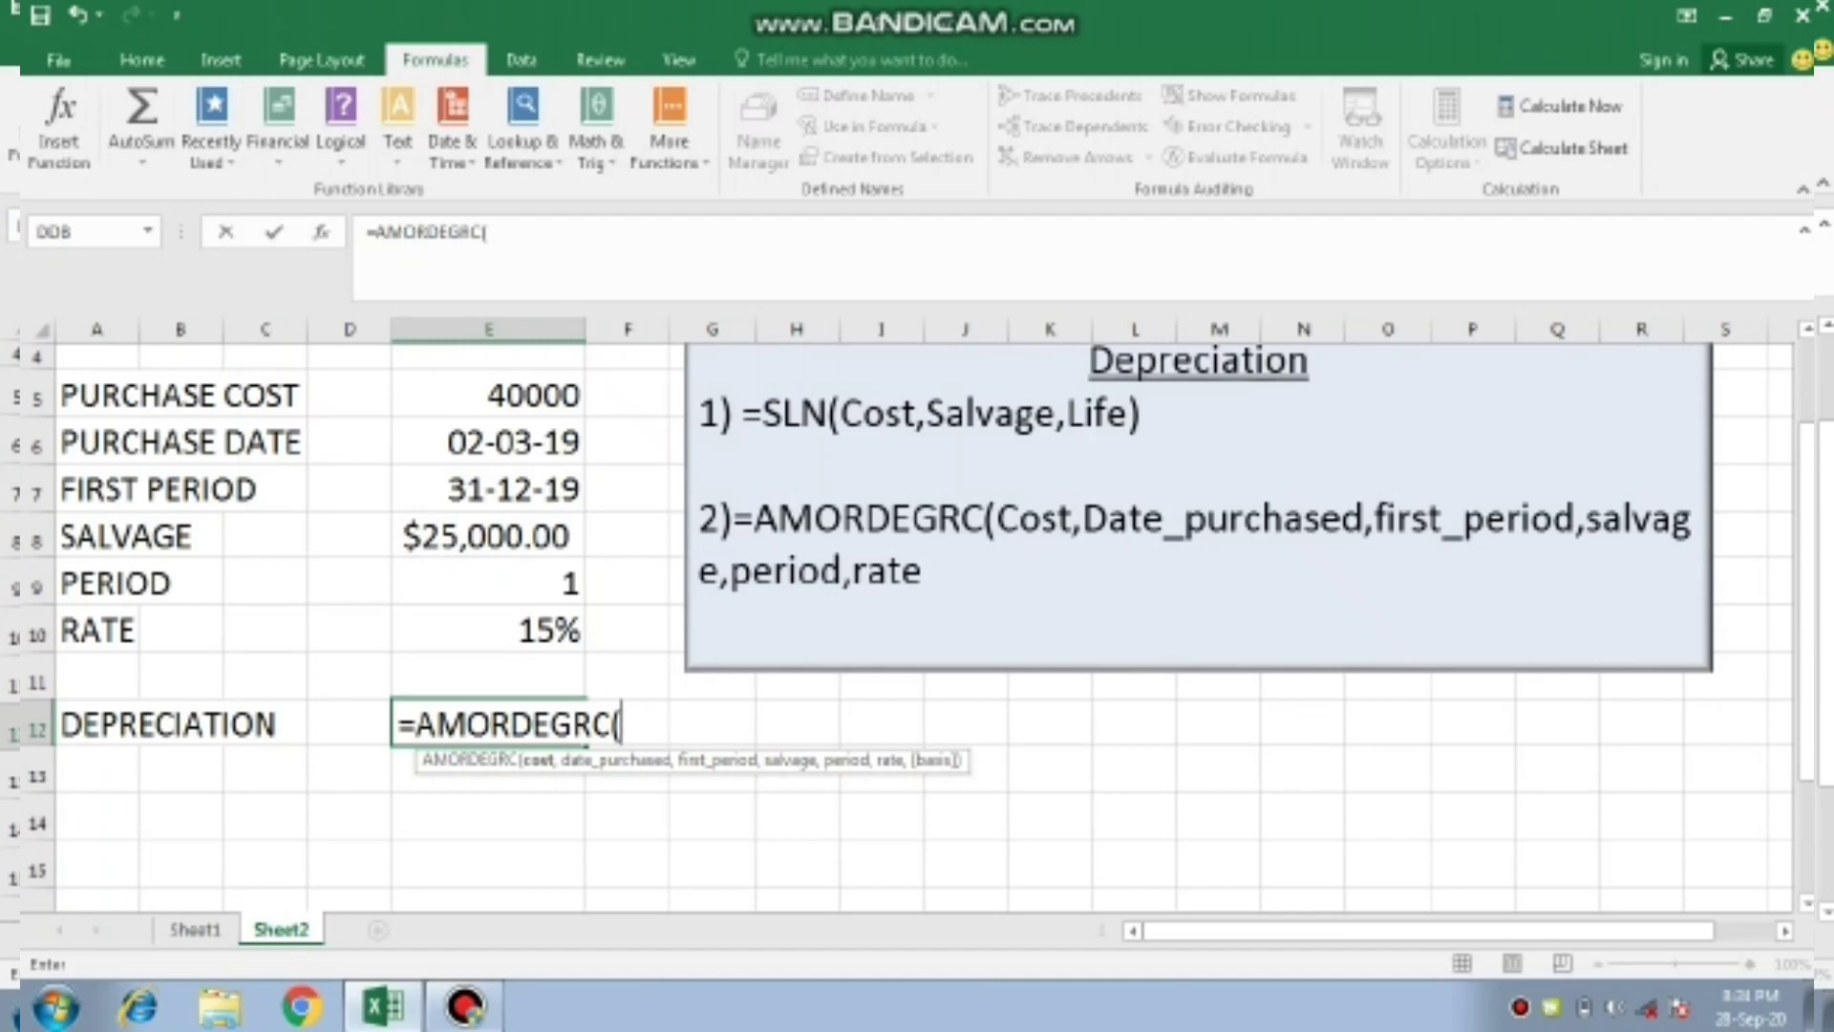
left_click(488, 394)
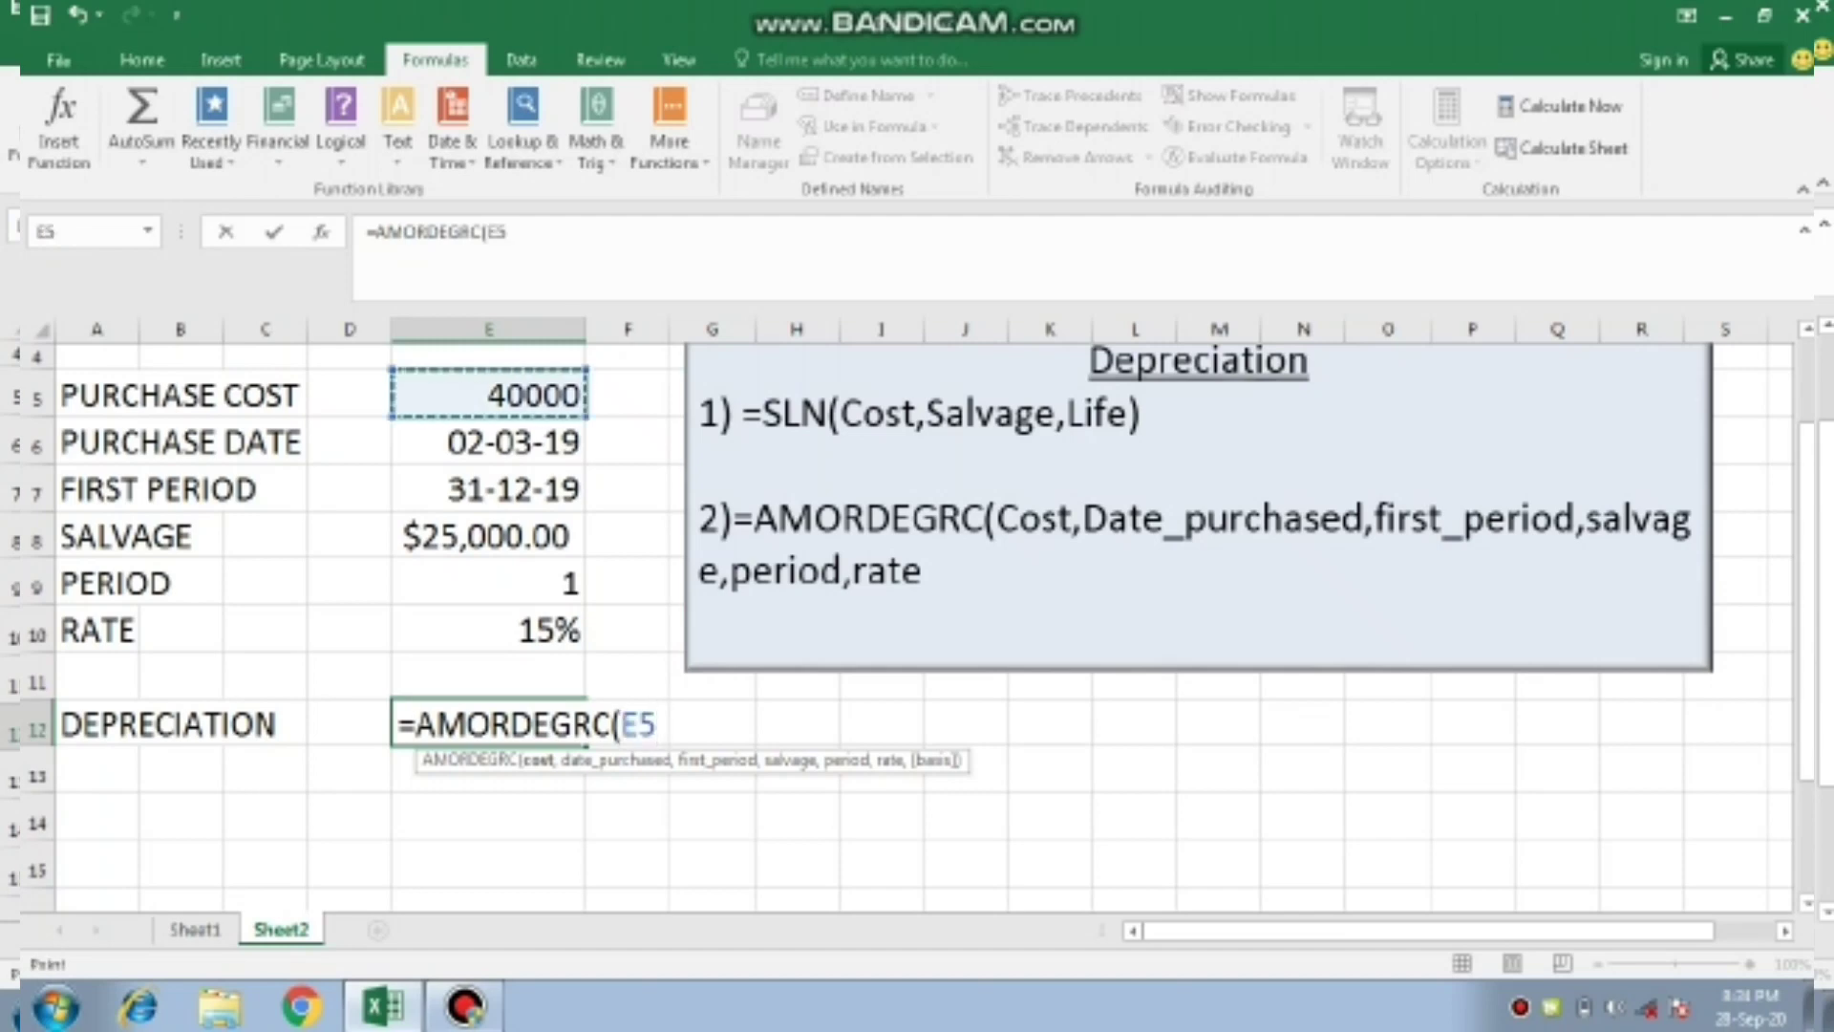
type(",")
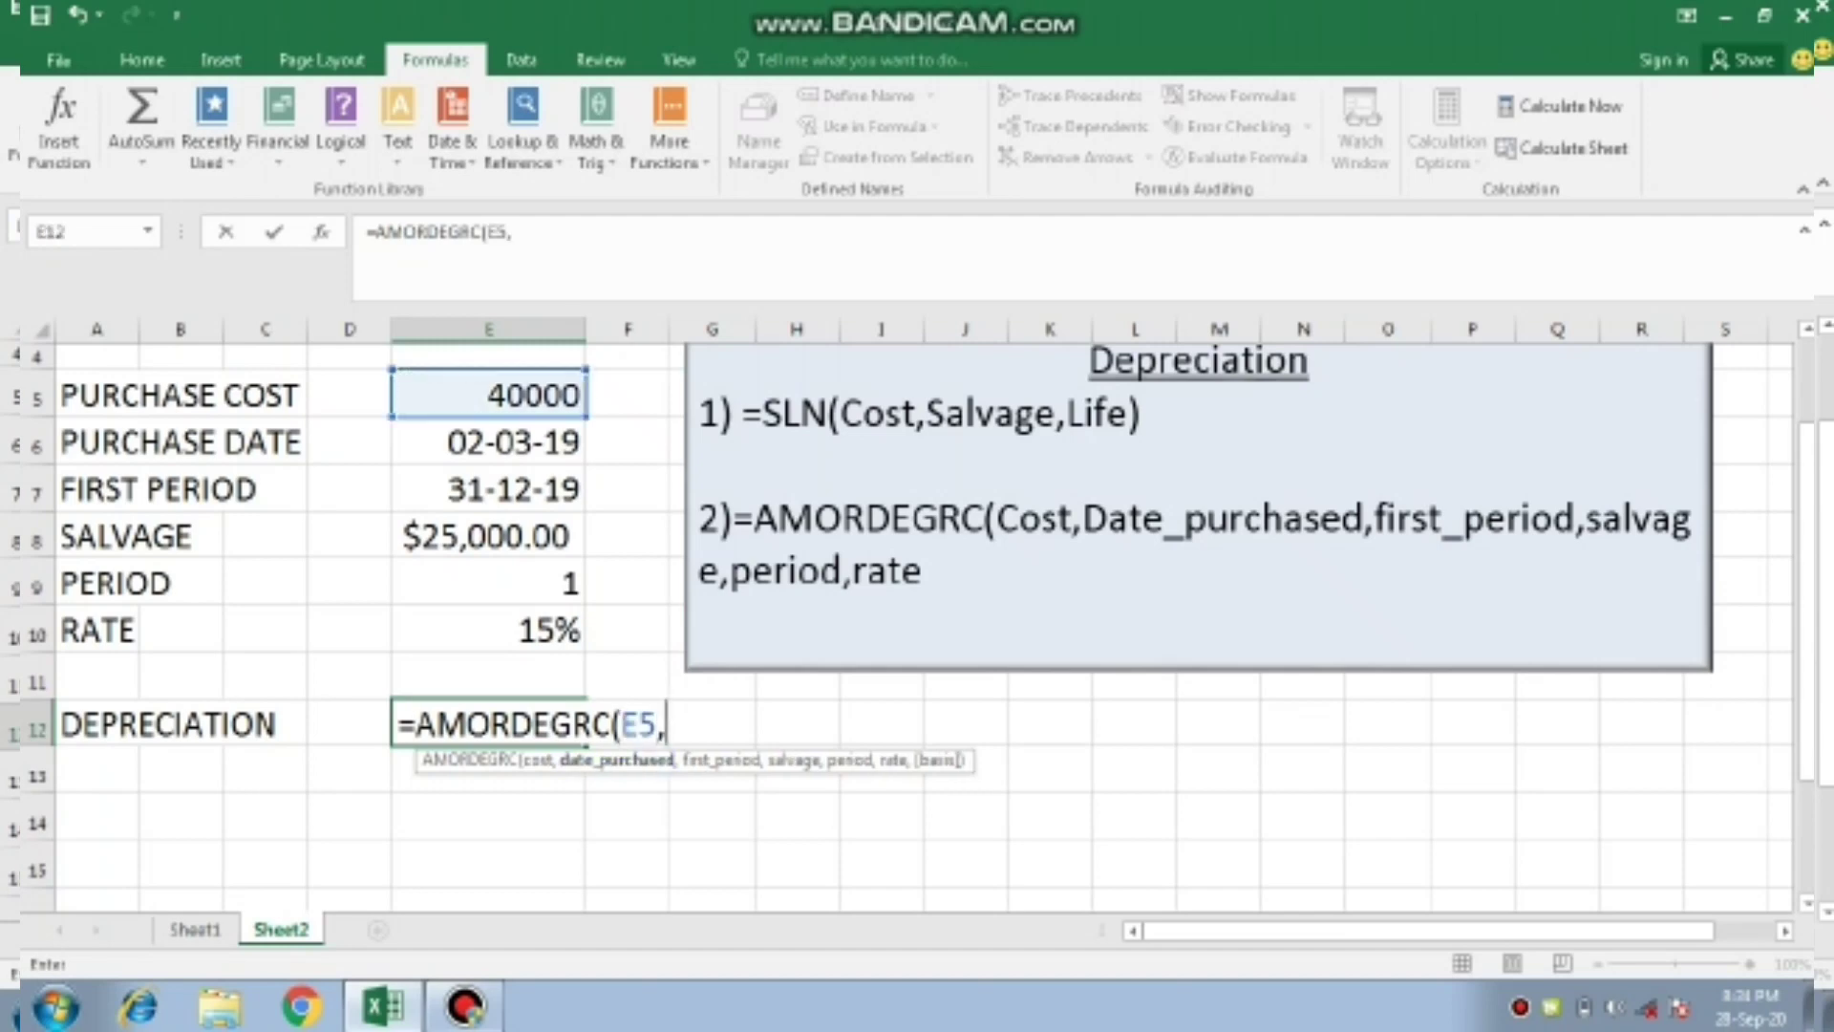
left_click(488, 442)
type(",")
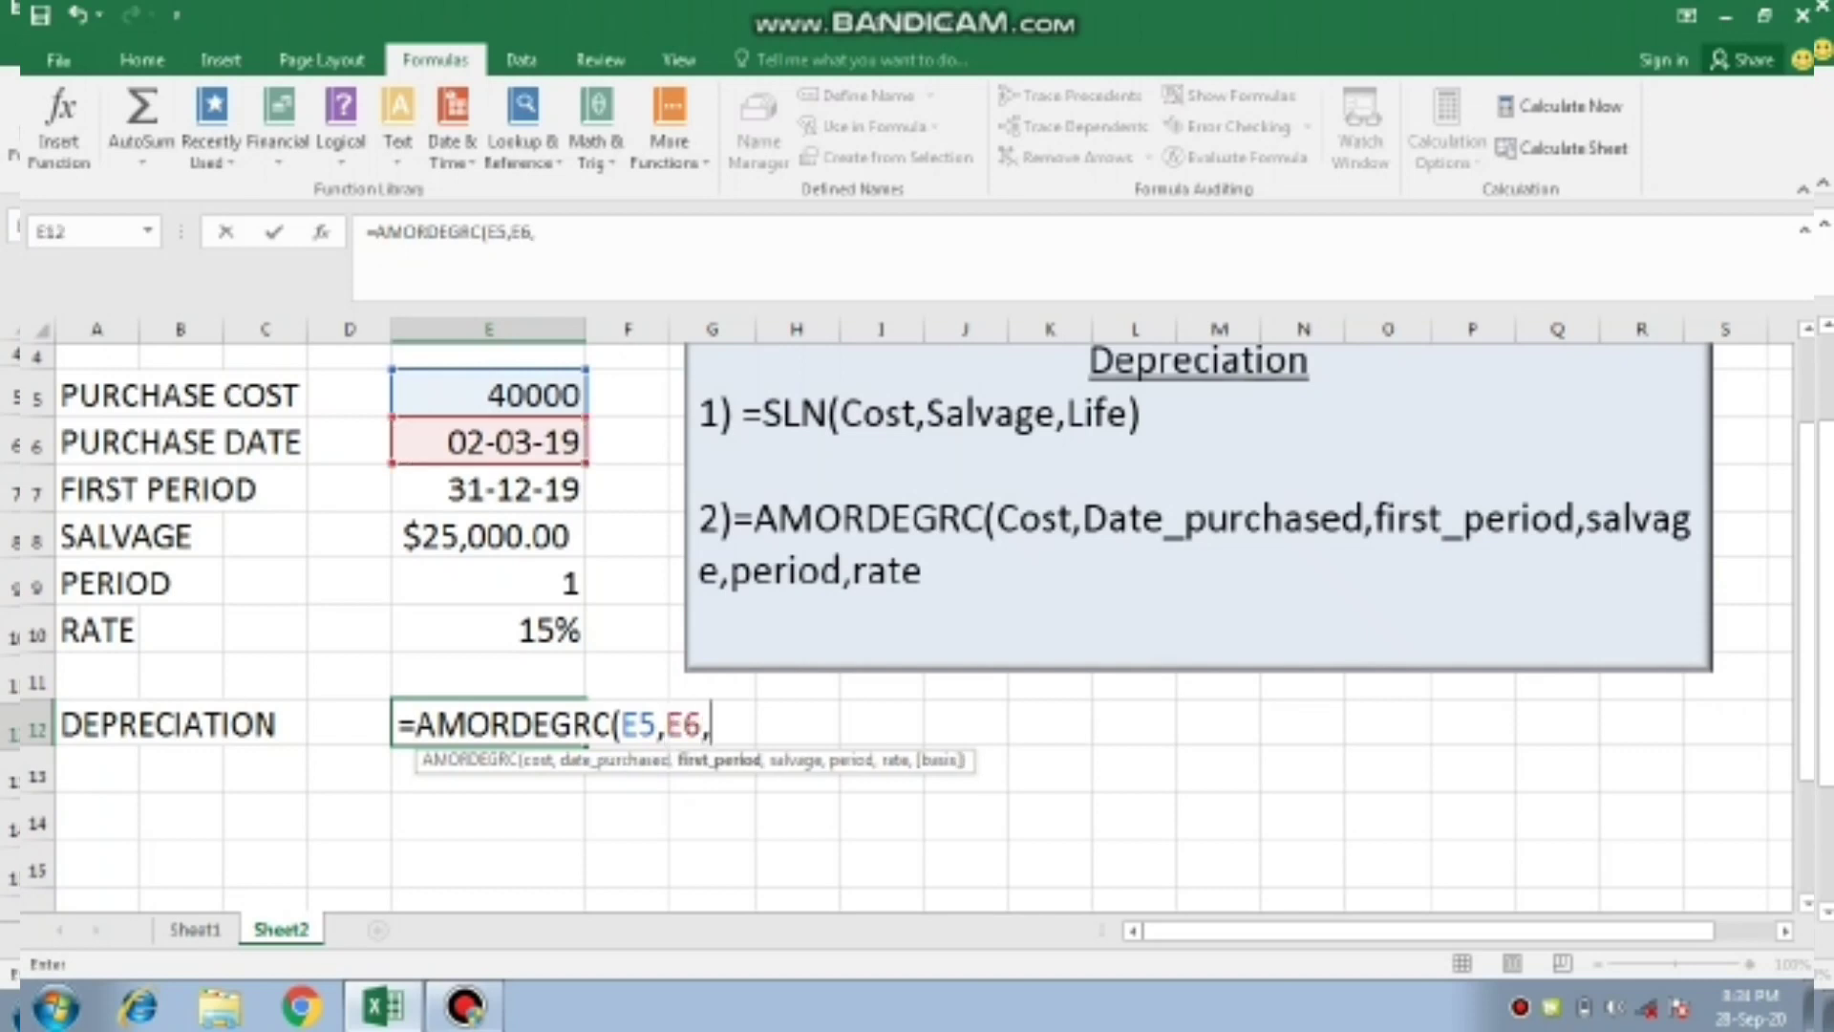
left_click(488, 489)
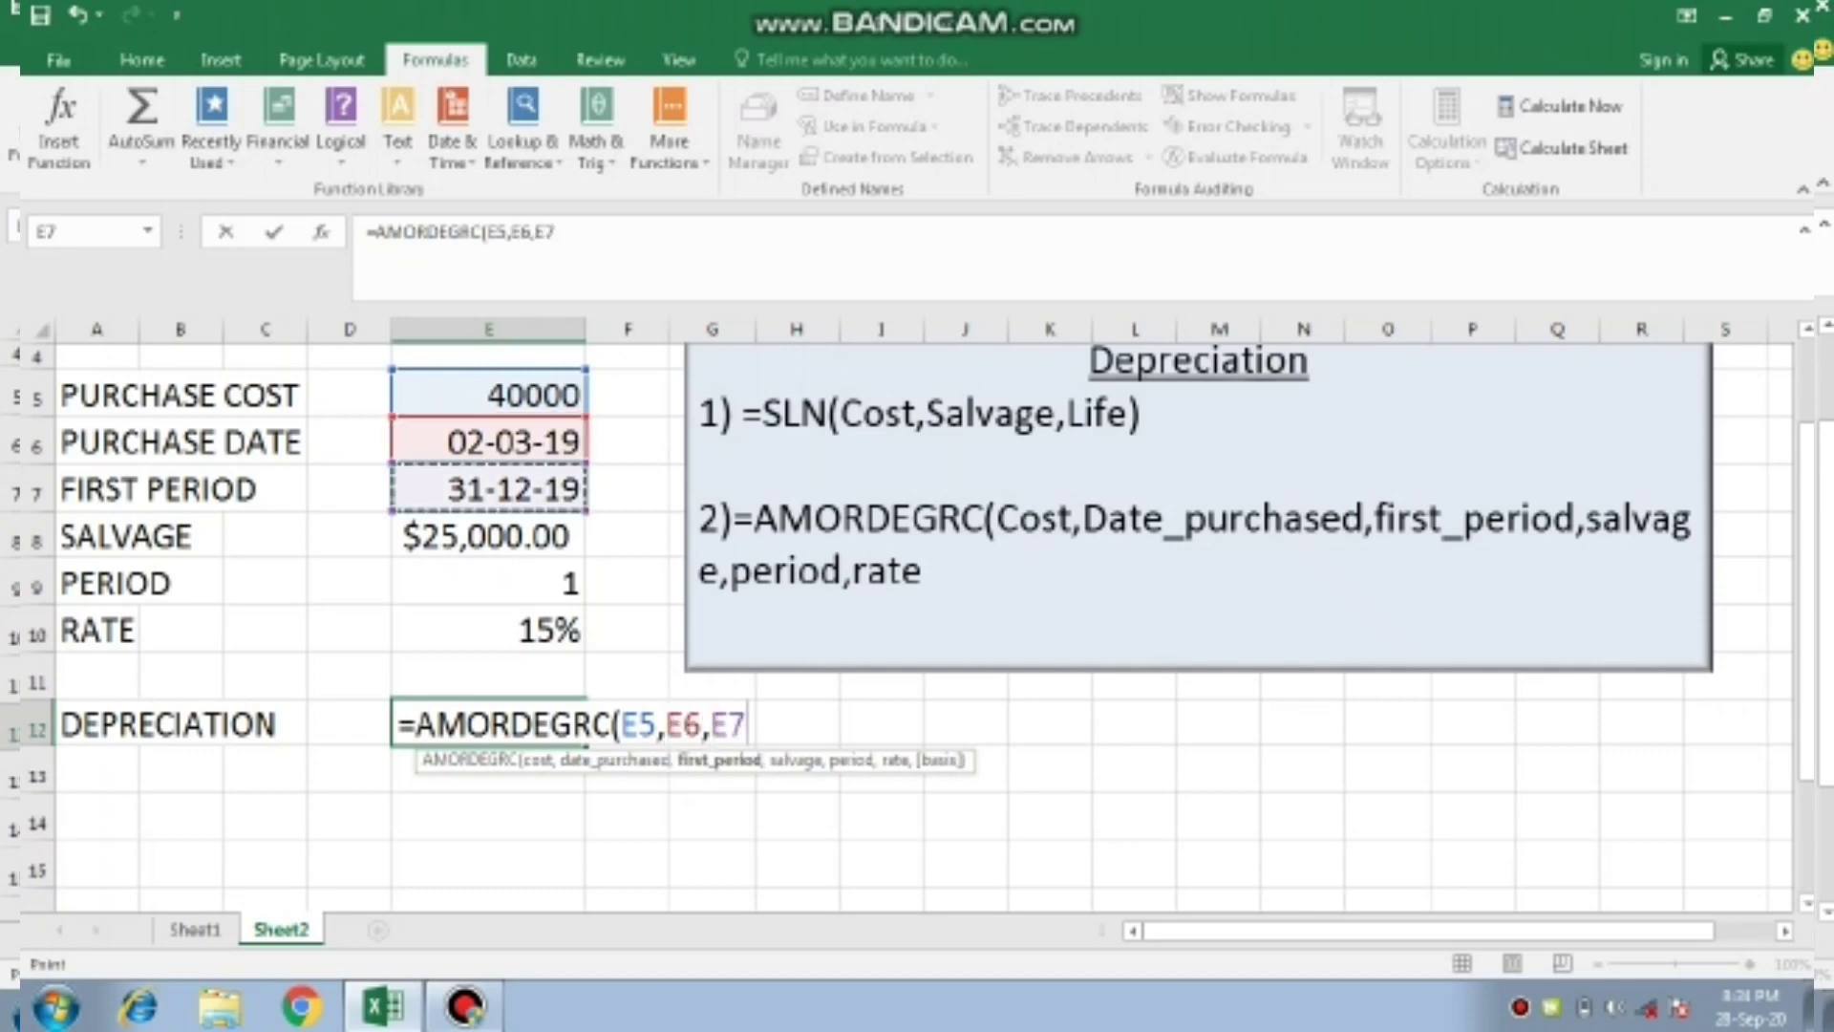
type(",")
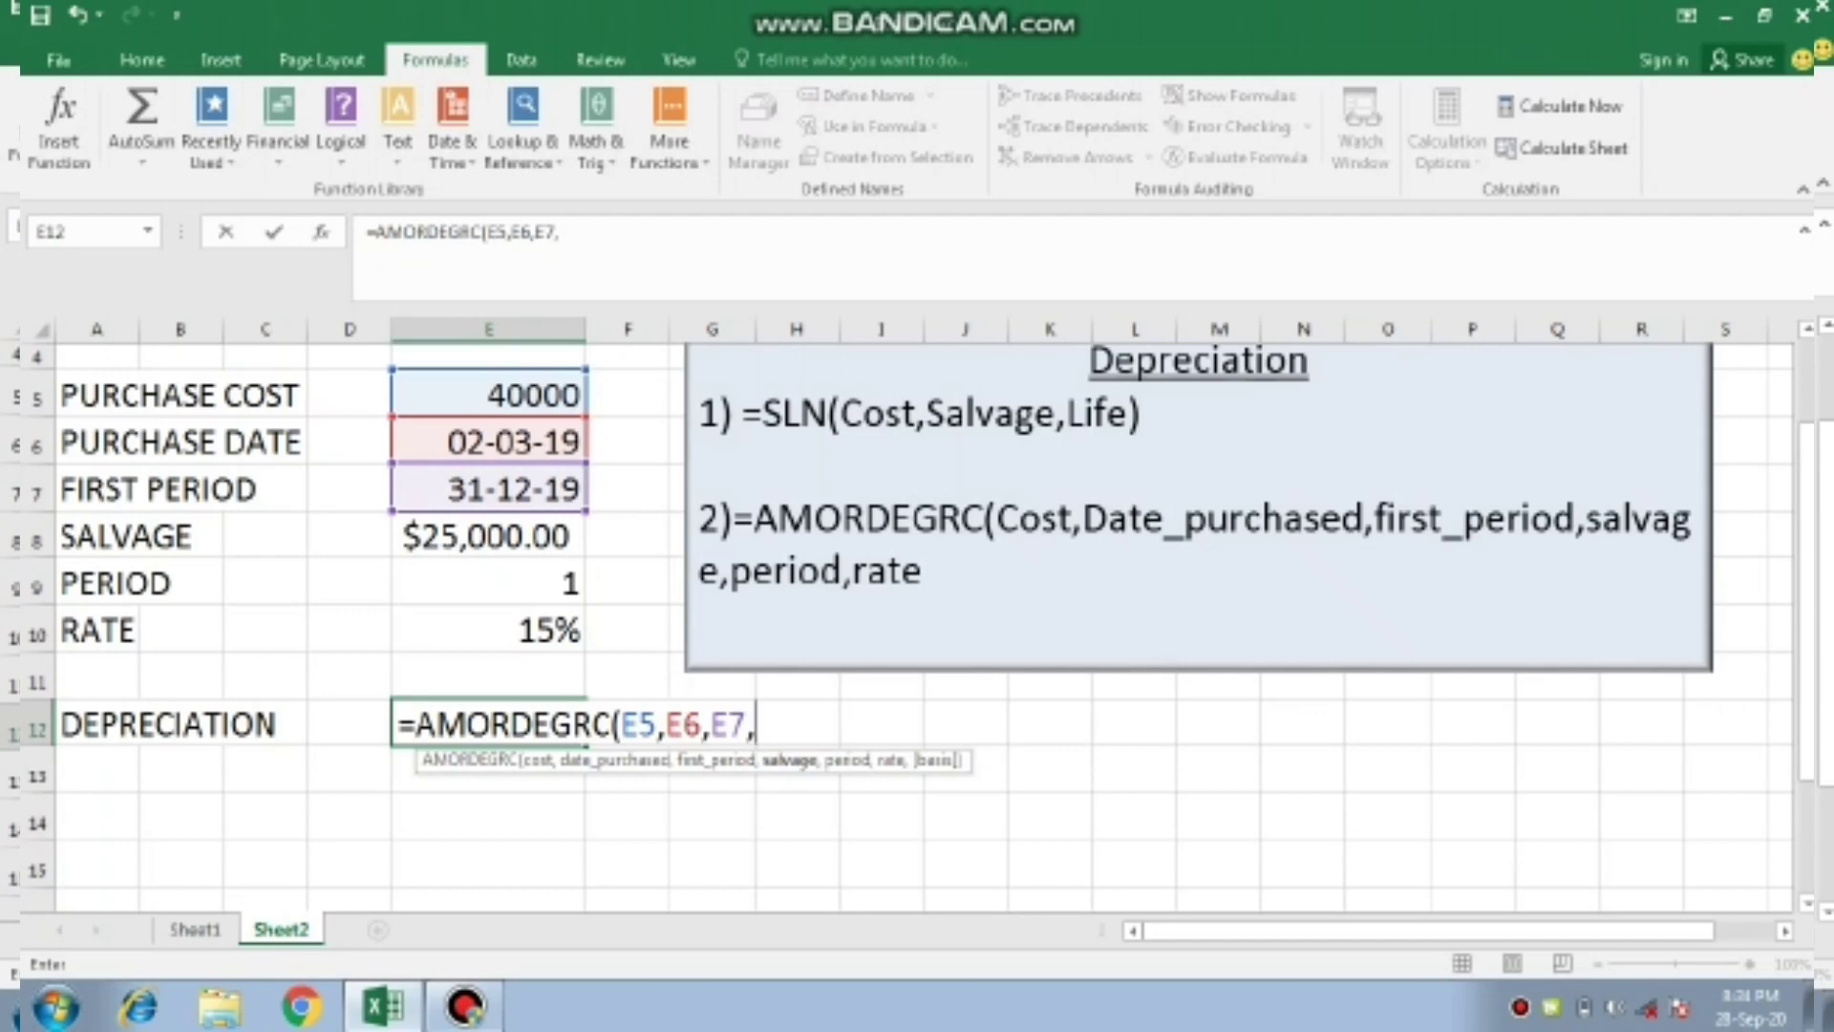
left_click(488, 536)
type(",")
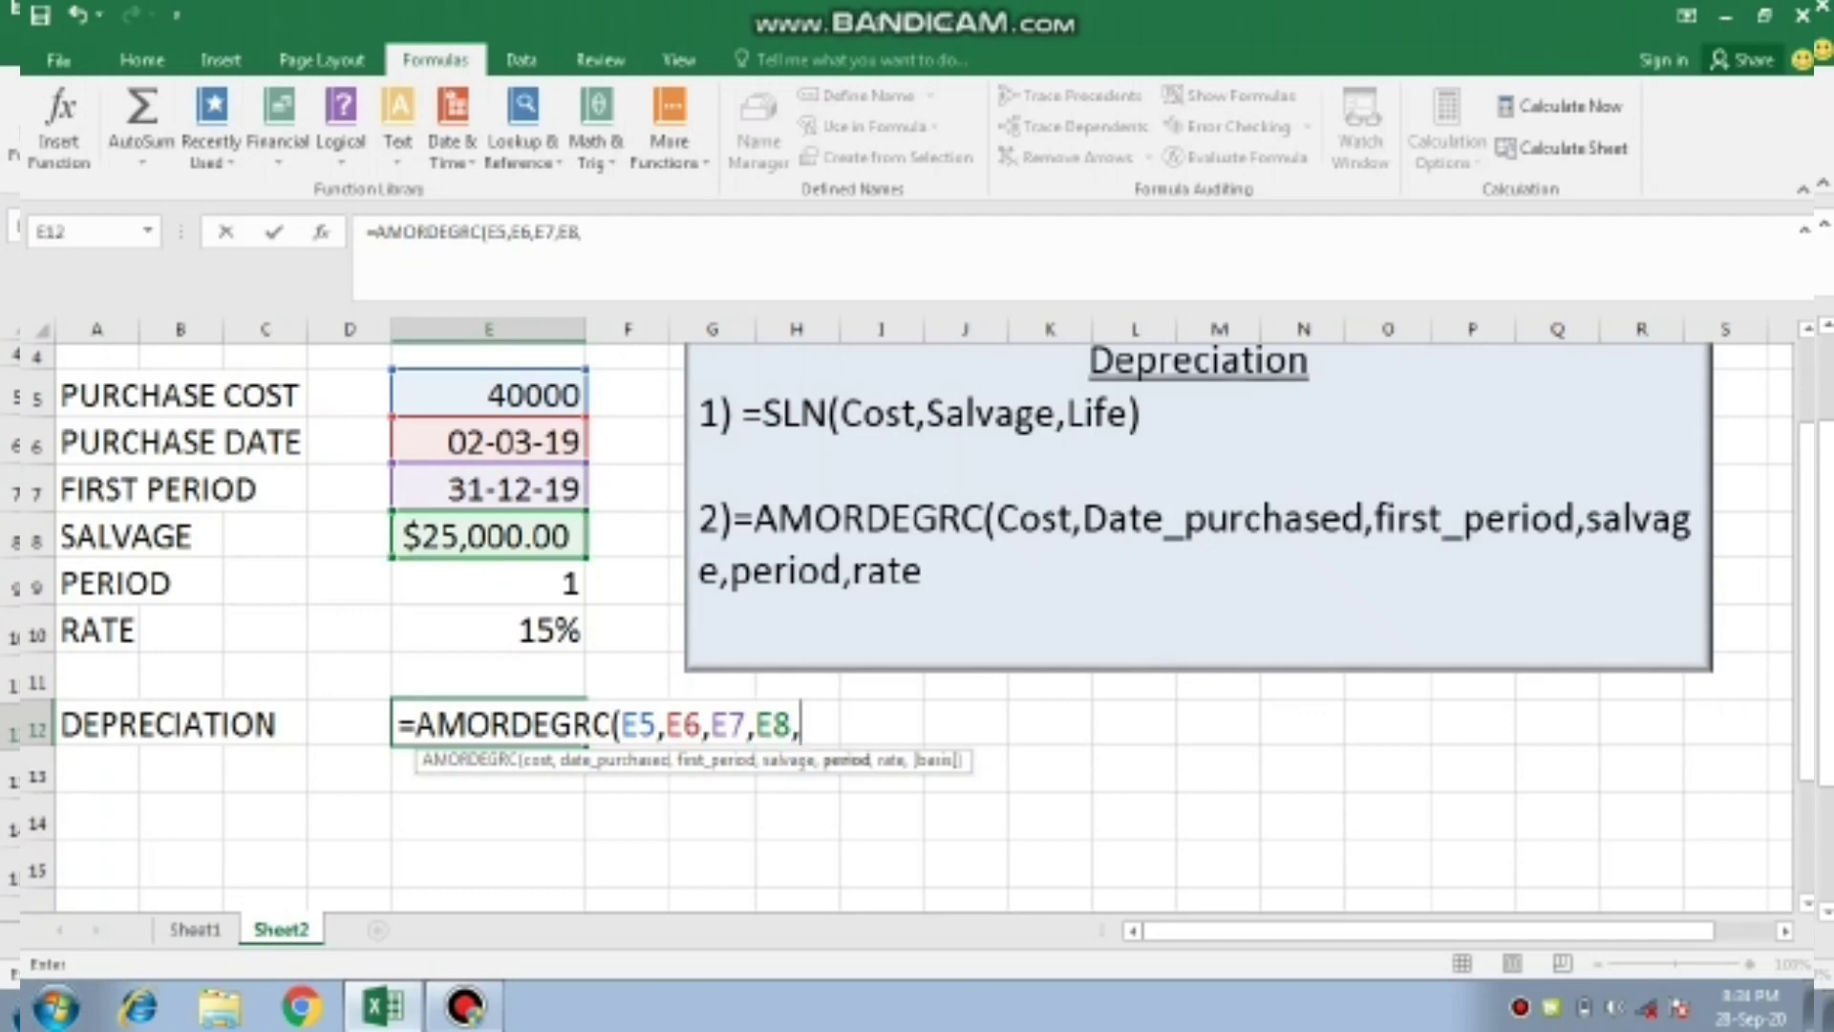
left_click(488, 583)
type(",")
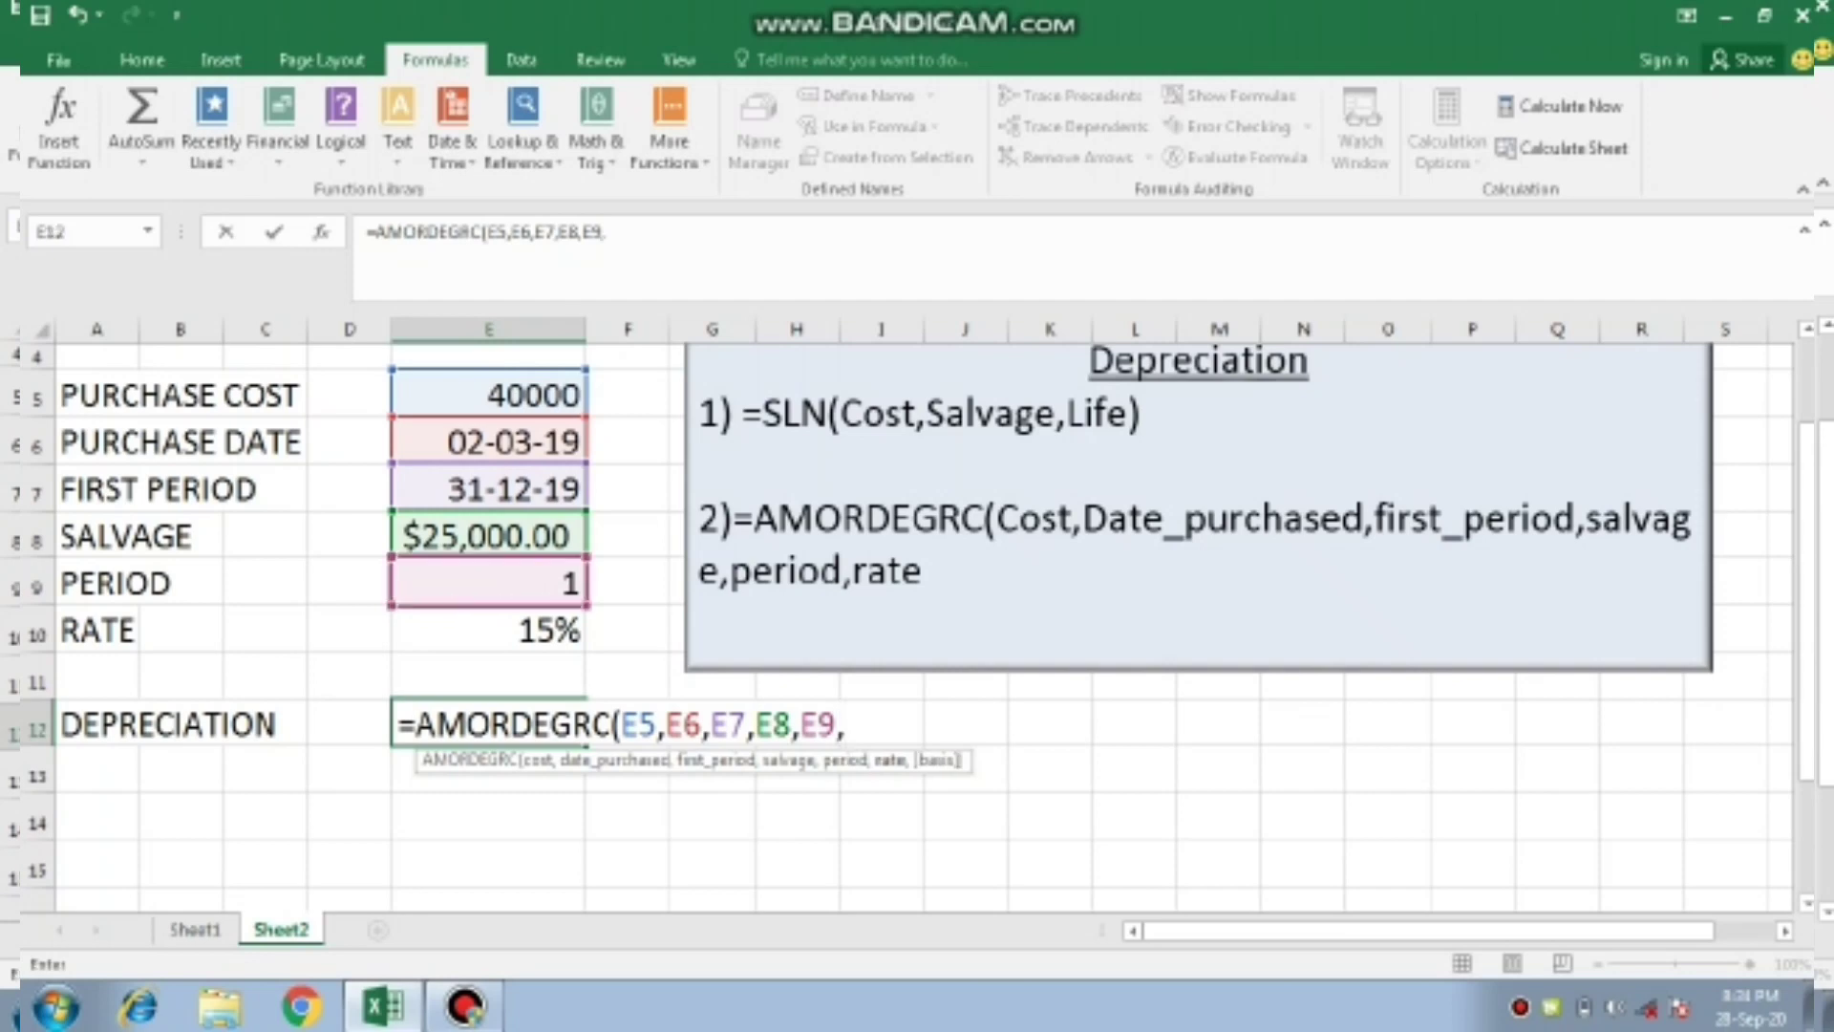
left_click(488, 630)
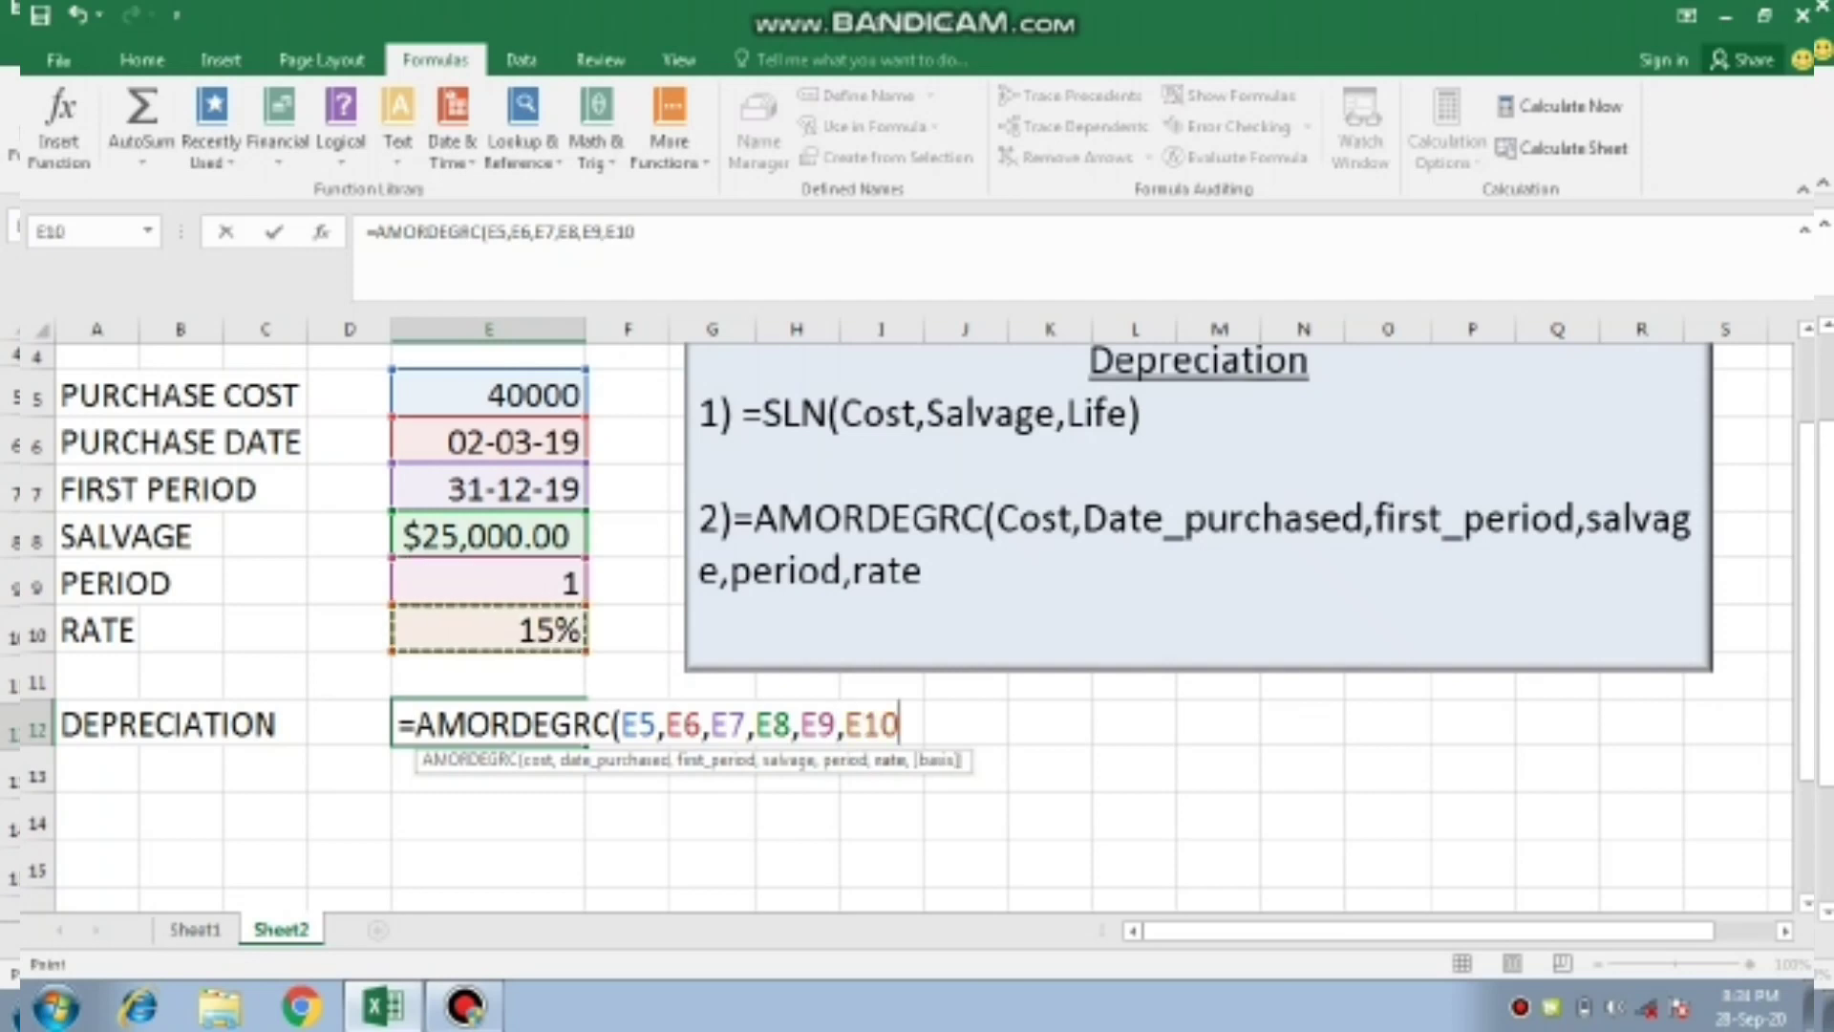
type(")")
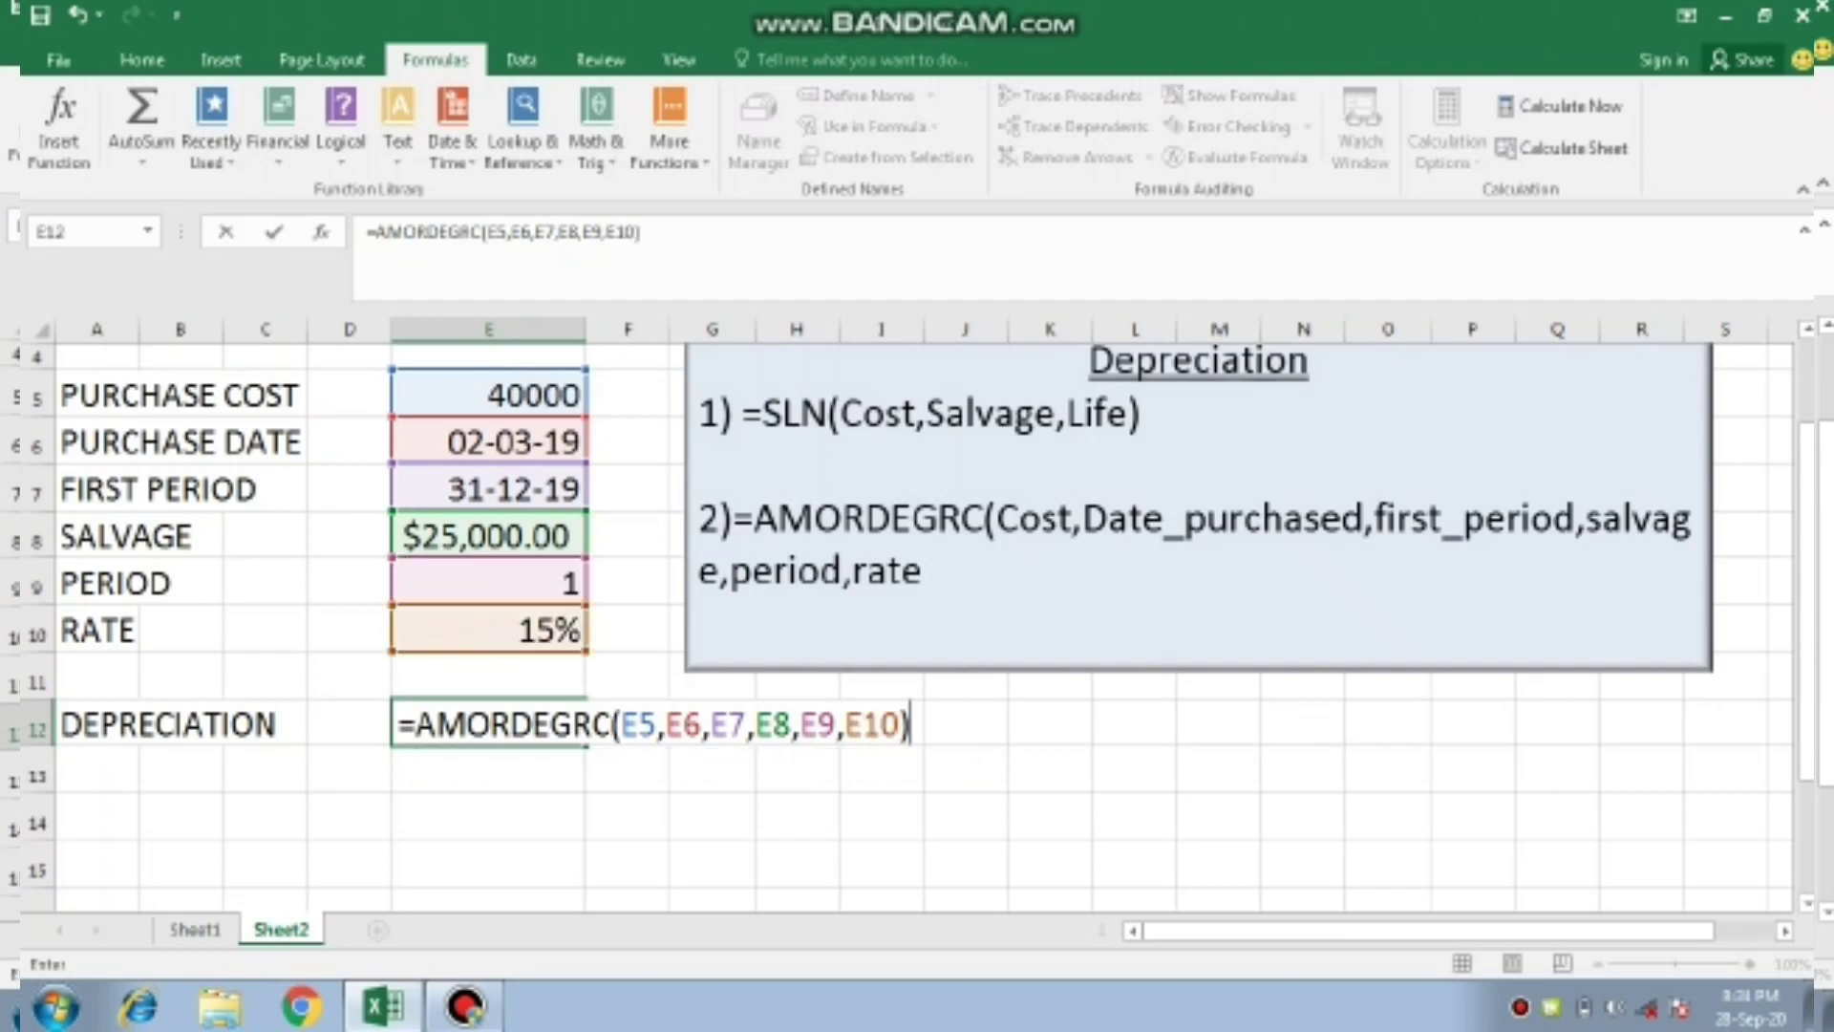
key("Return")
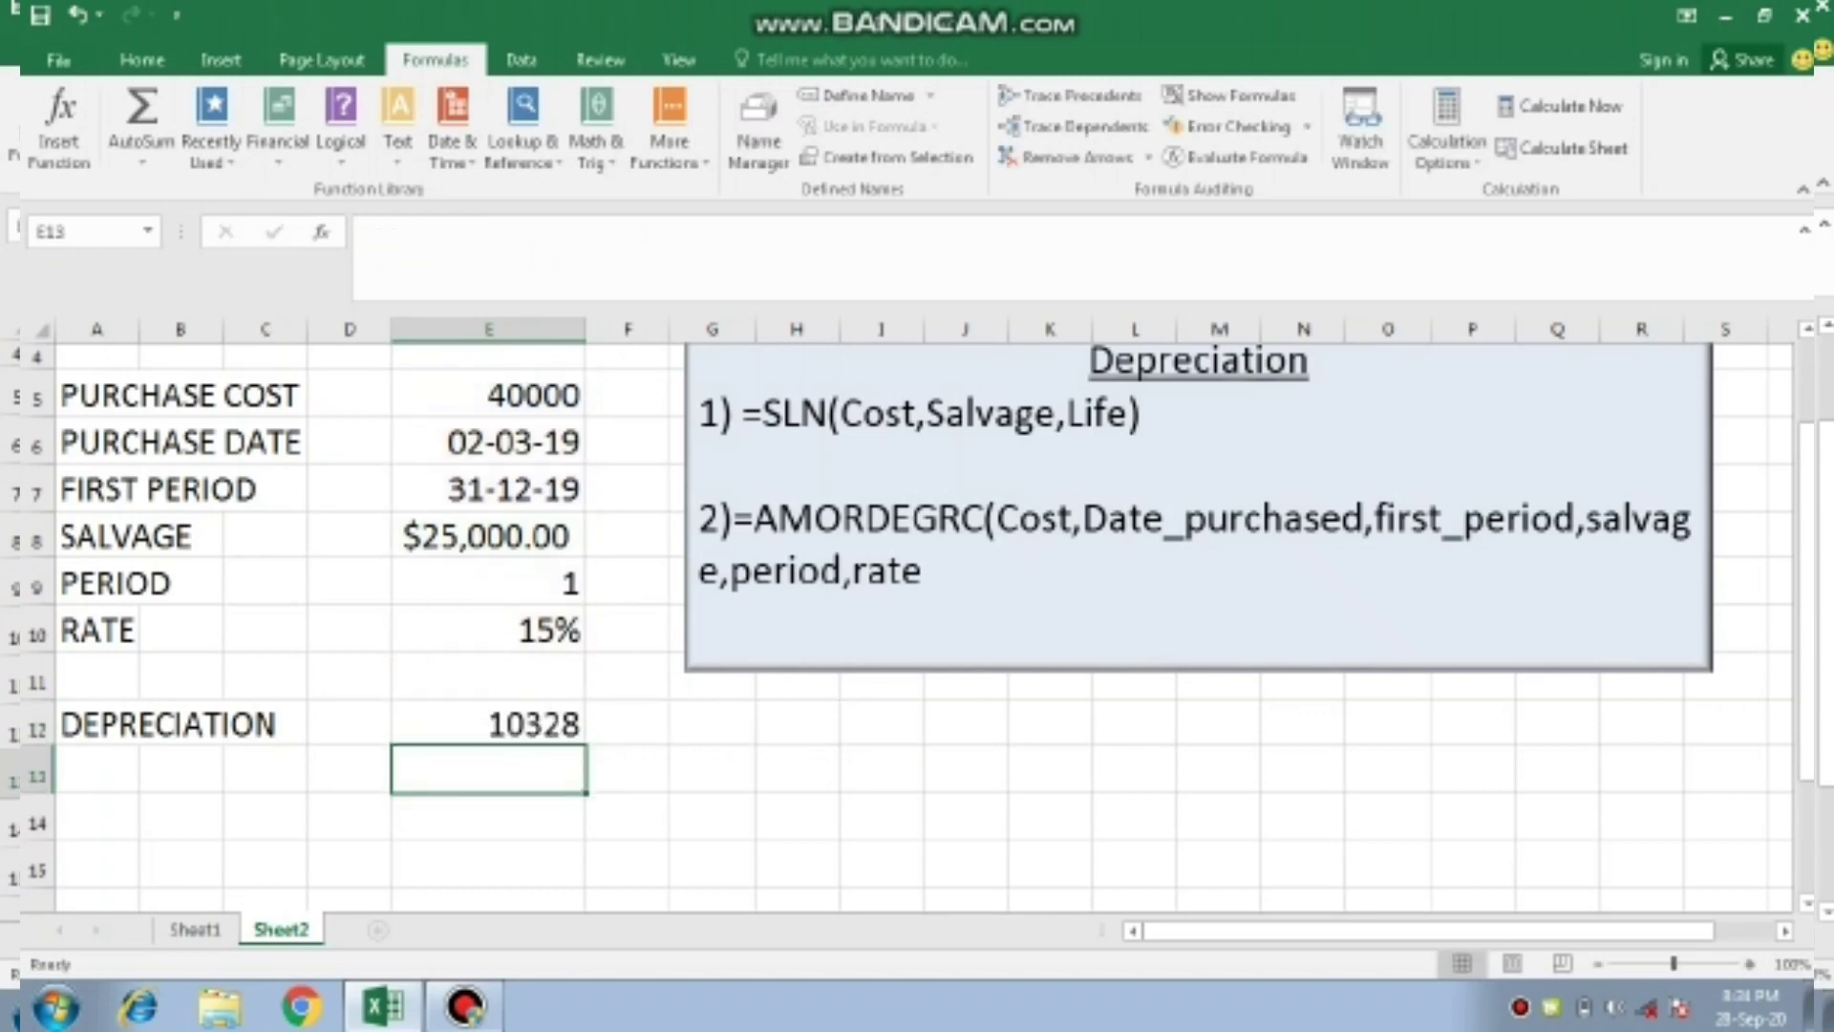